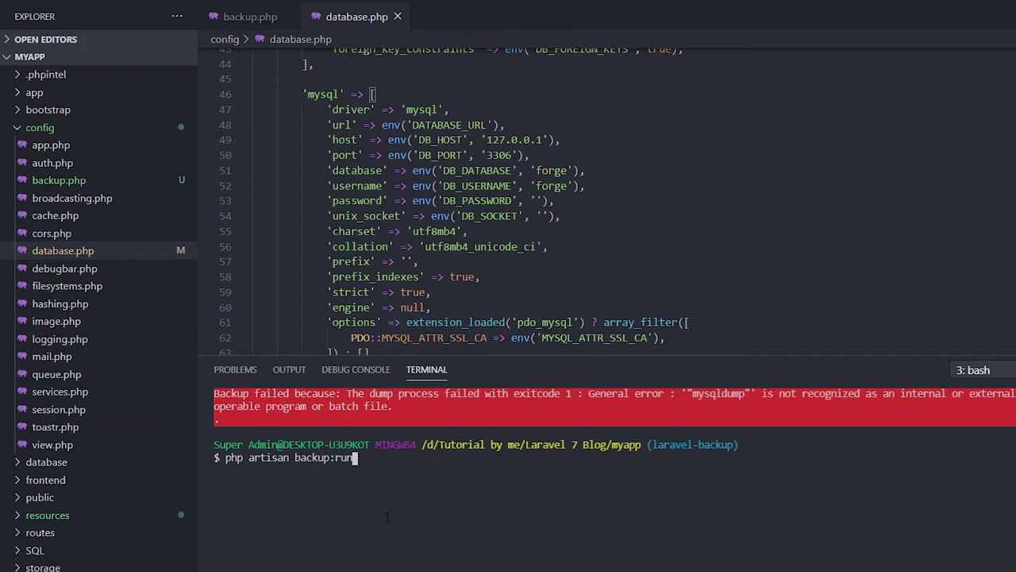
# Run php artisan backup:run in the terminal and check the created zip's size and file count.
pyautogui.press('Return')
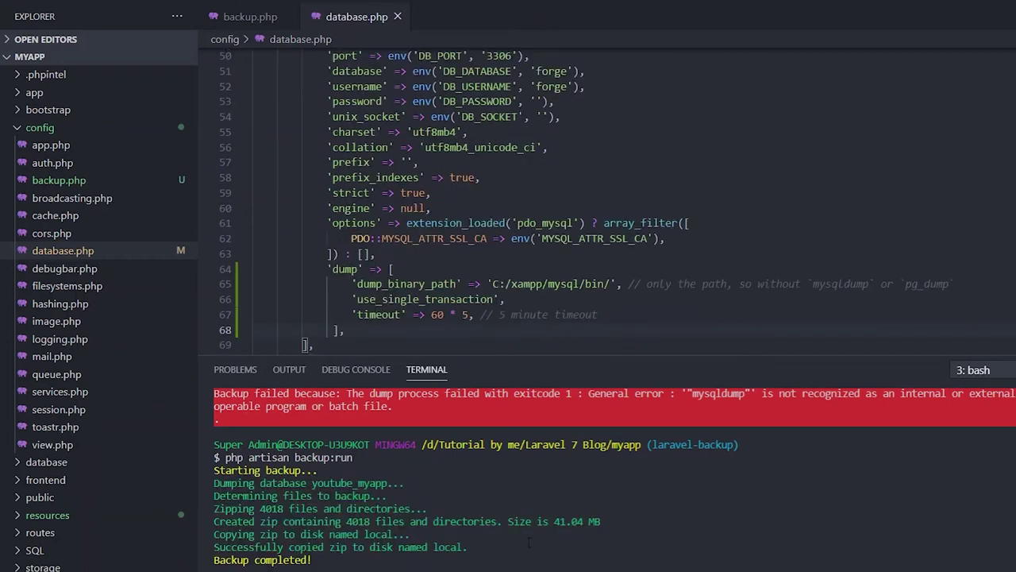
pyautogui.moveTo(548, 521); pyautogui.dragTo(605, 521)
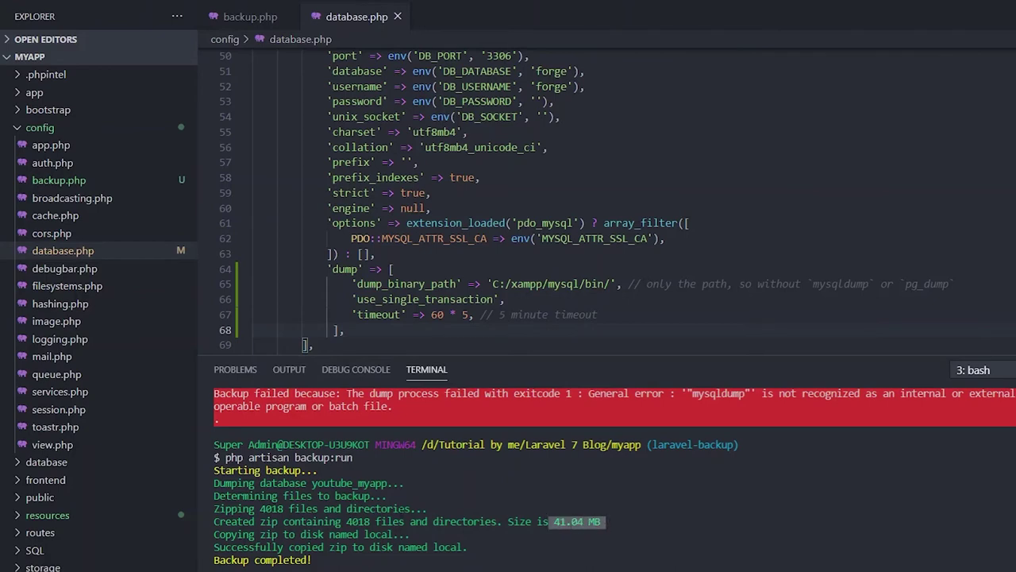
pyautogui.doubleClick(358, 521)
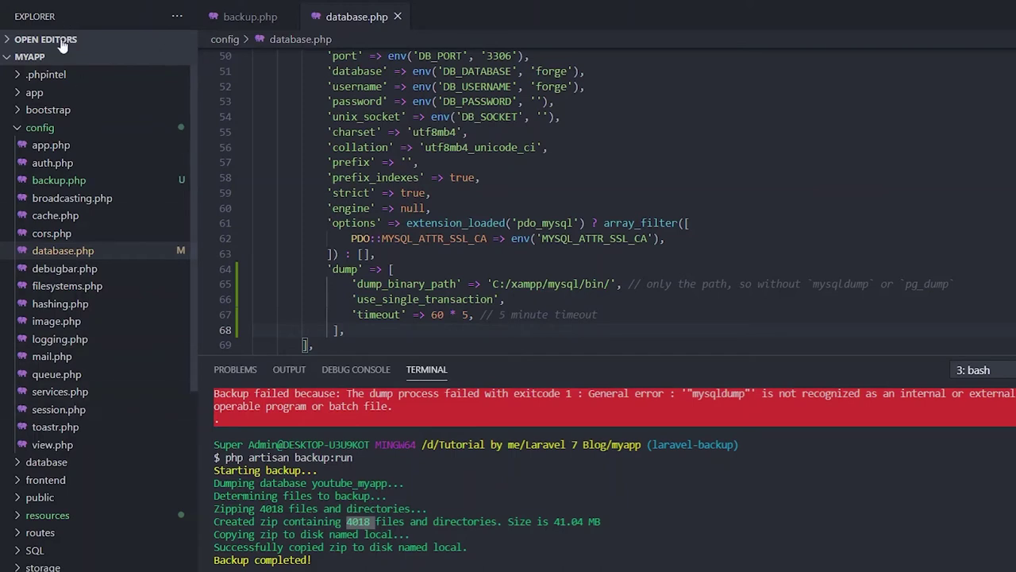
# Locate the new backup zip in the project's storage/app/myiotlab folder and expand the neighbouring backup-temp folder.
pyautogui.click(57, 128)
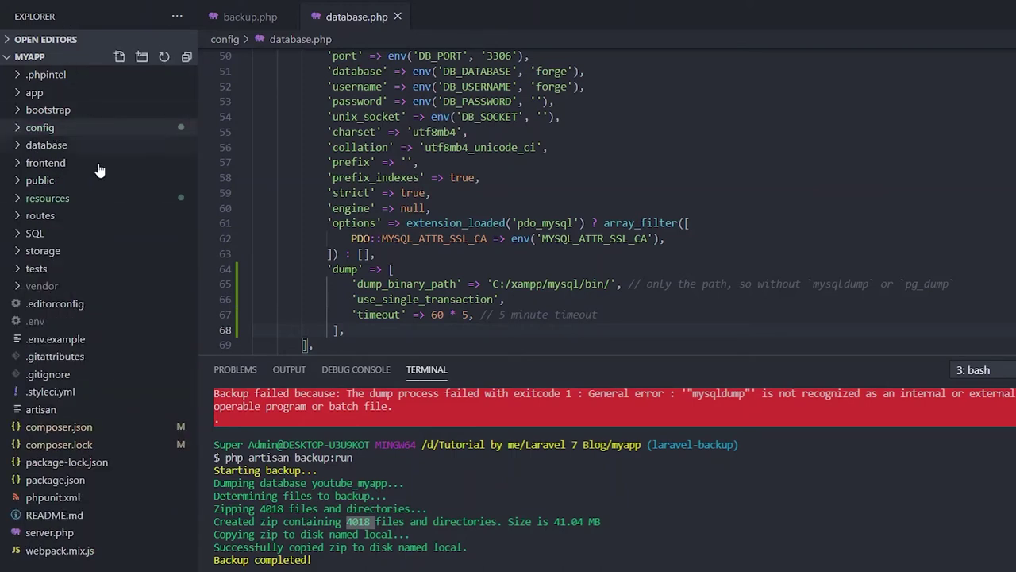
pyautogui.click(43, 251)
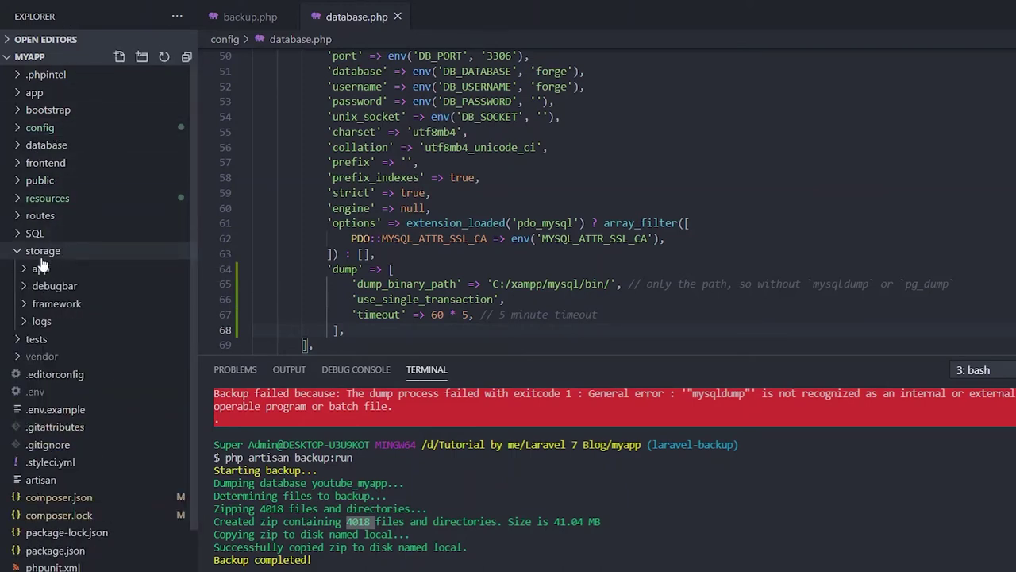
pyautogui.click(49, 272)
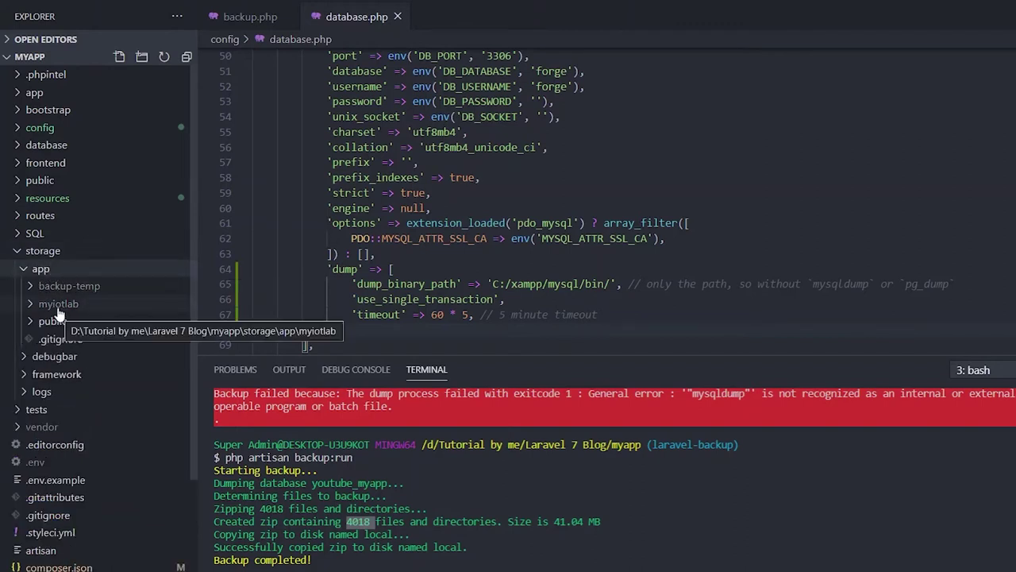
pyautogui.click(66, 306)
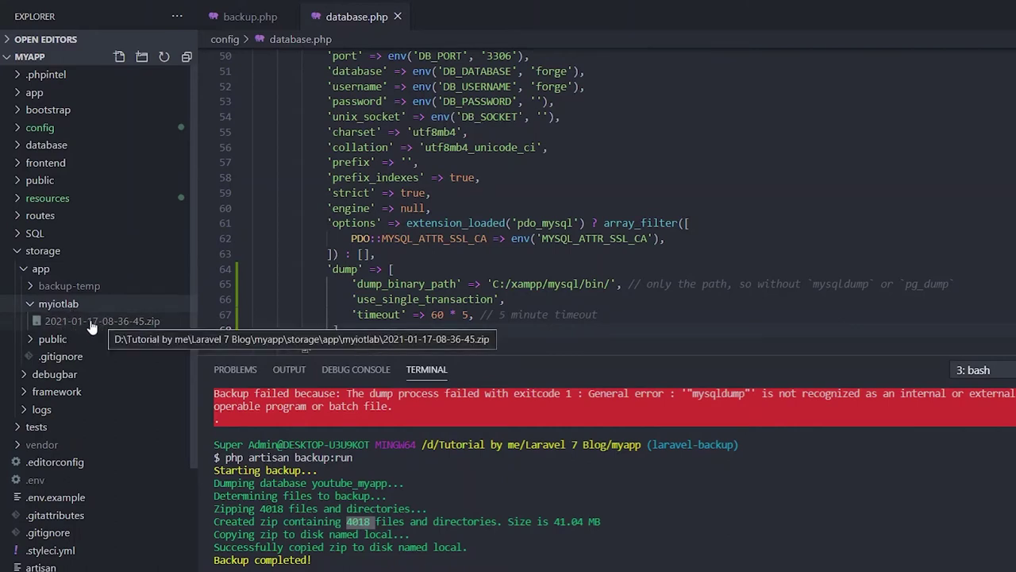
pyautogui.click(93, 327)
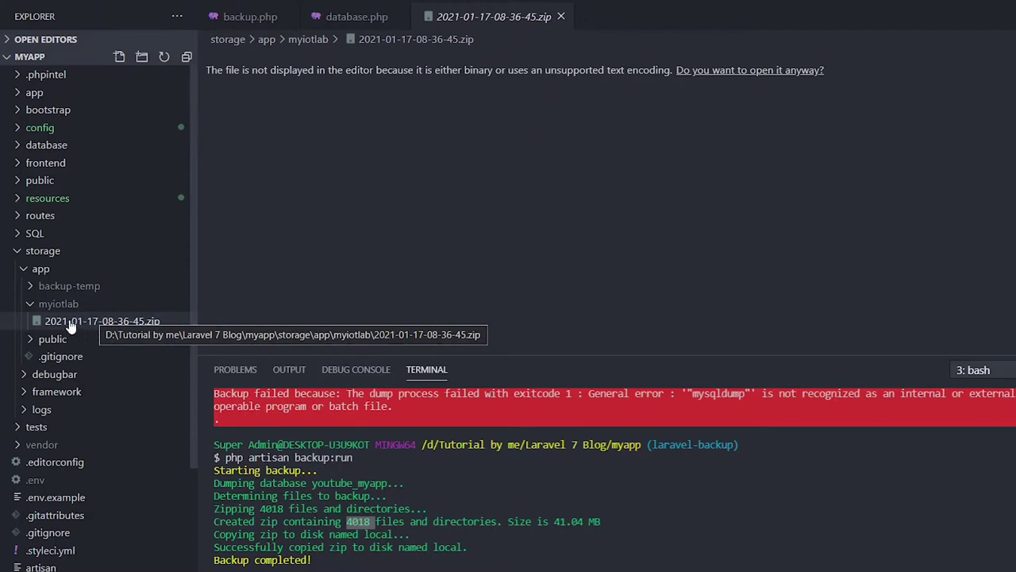
pyautogui.click(94, 287)
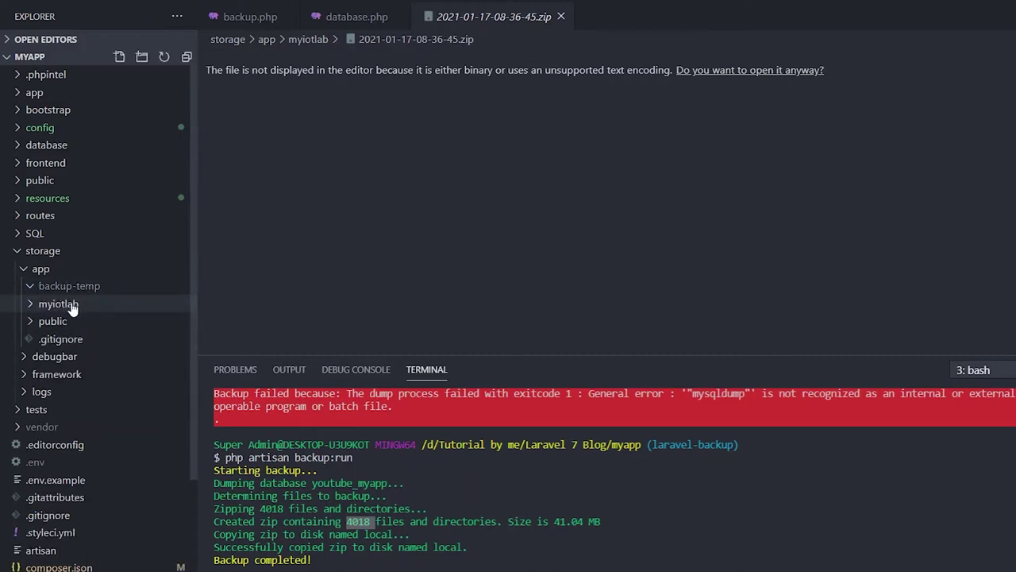
# Reveal the backup zip from storage/app/myiotlab in File Explorer and maximize its window.
pyautogui.rightClick(80, 319)
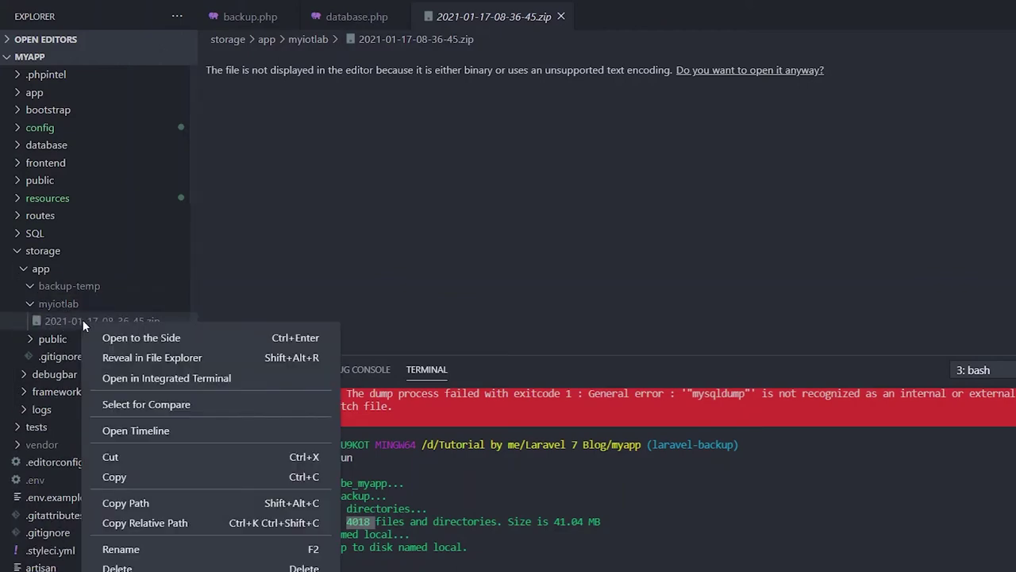
pyautogui.click(148, 358)
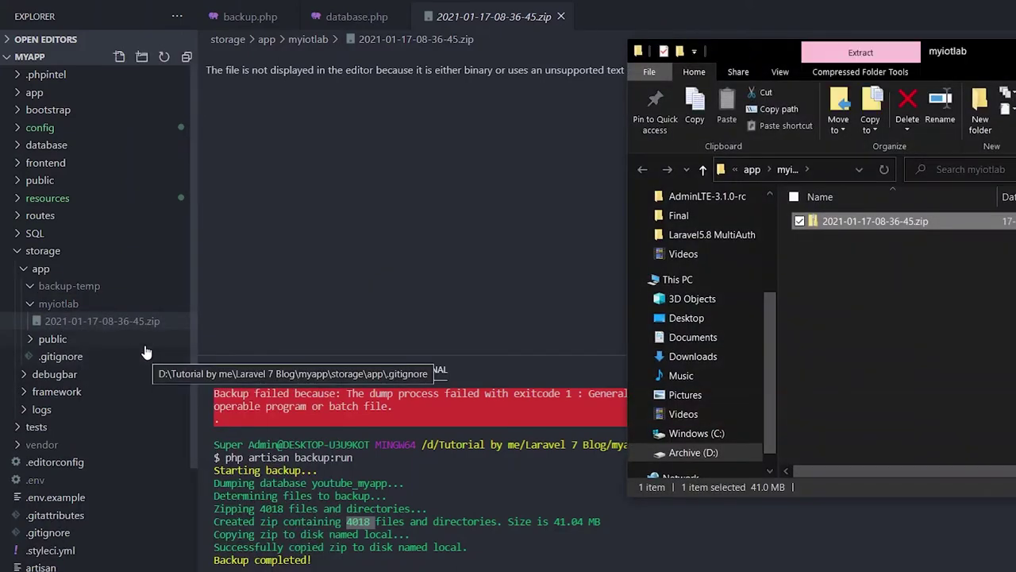
pyautogui.press('super+Up')
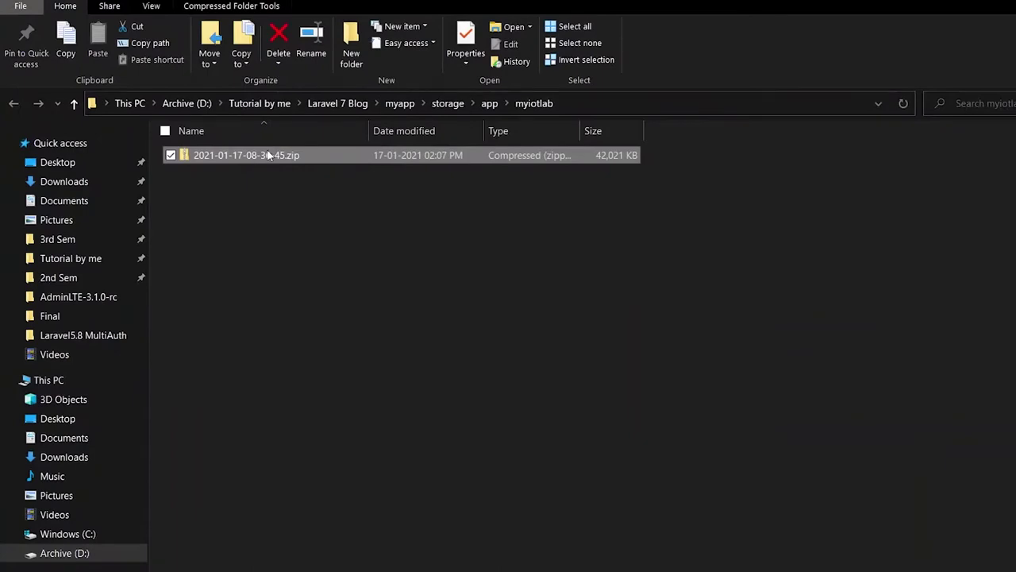
# Open the backup zip in 7-Zip and inspect the full name of the SQL file inside db-dumps.
pyautogui.rightClick(263, 157)
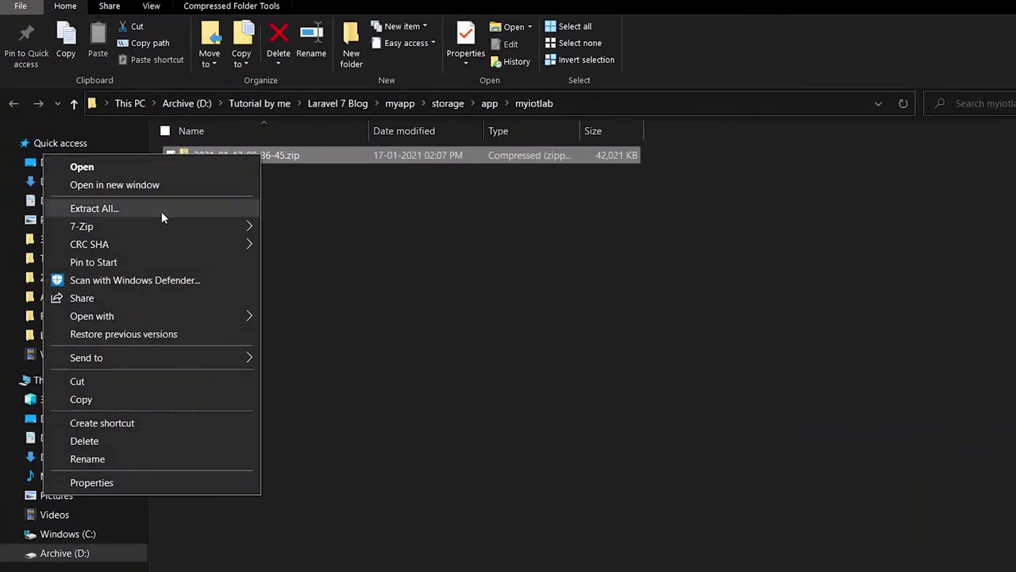
pyautogui.moveTo(159, 225)
pyautogui.click(369, 228)
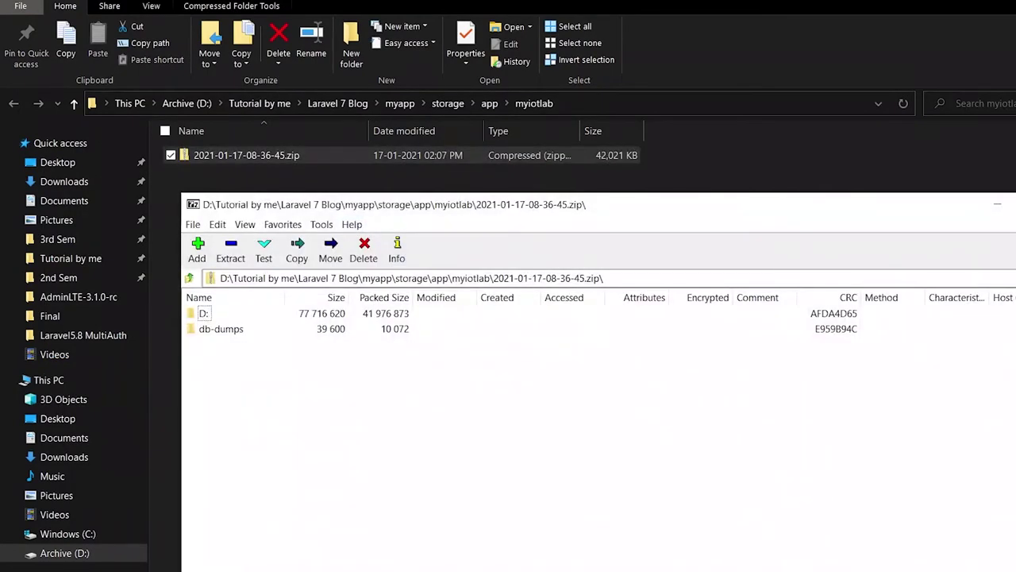
pyautogui.press('super+Up')
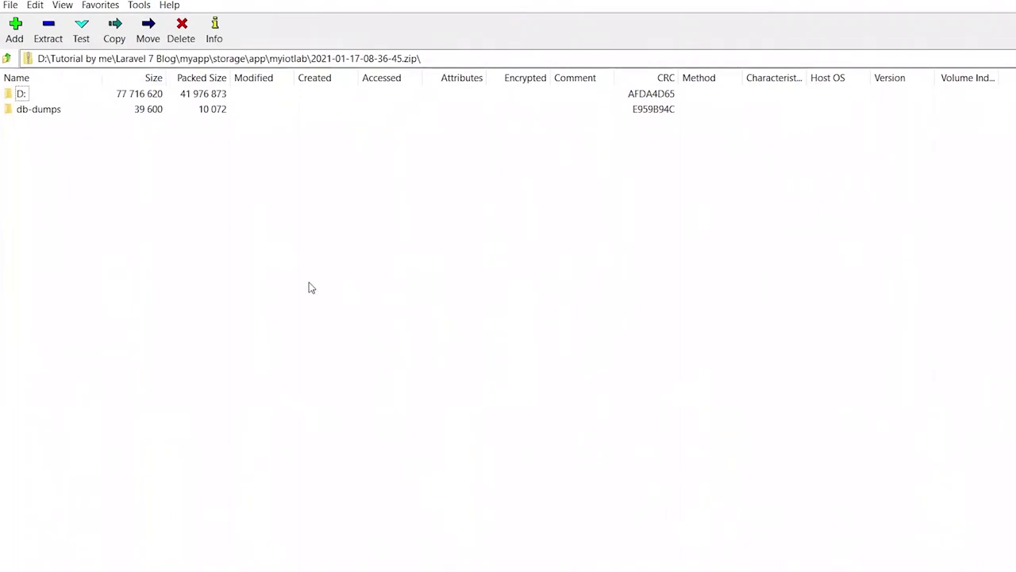
pyautogui.doubleClick(29, 111)
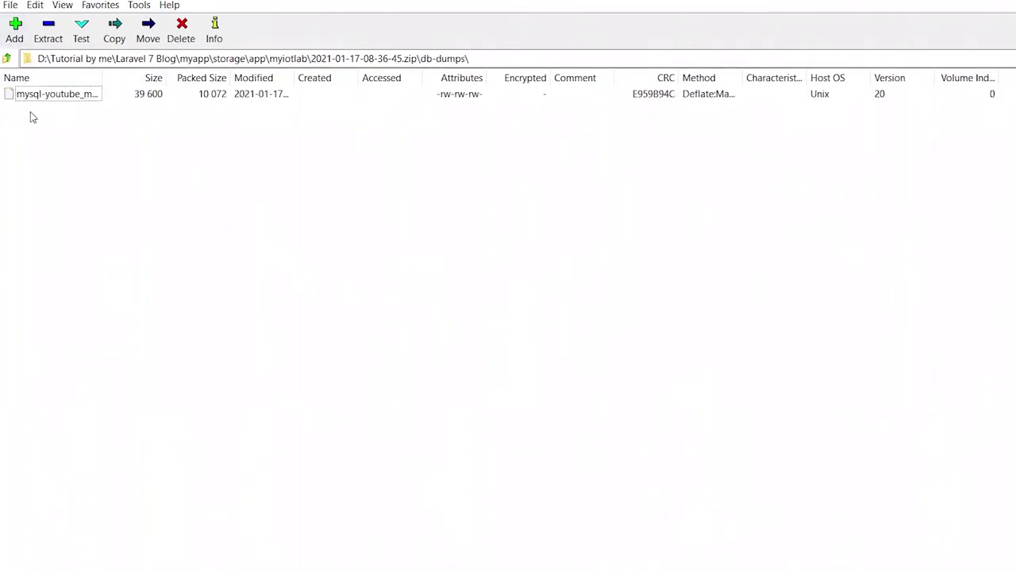
pyautogui.moveTo(101, 77); pyautogui.dragTo(280, 77)
pyautogui.click(79, 99)
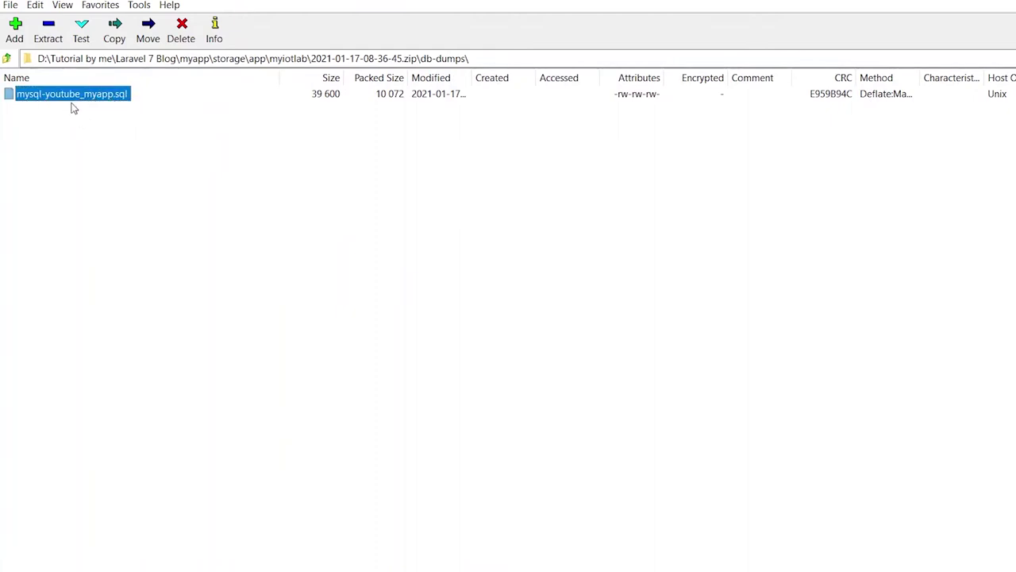
pyautogui.click(7, 60)
pyautogui.click(7, 60)
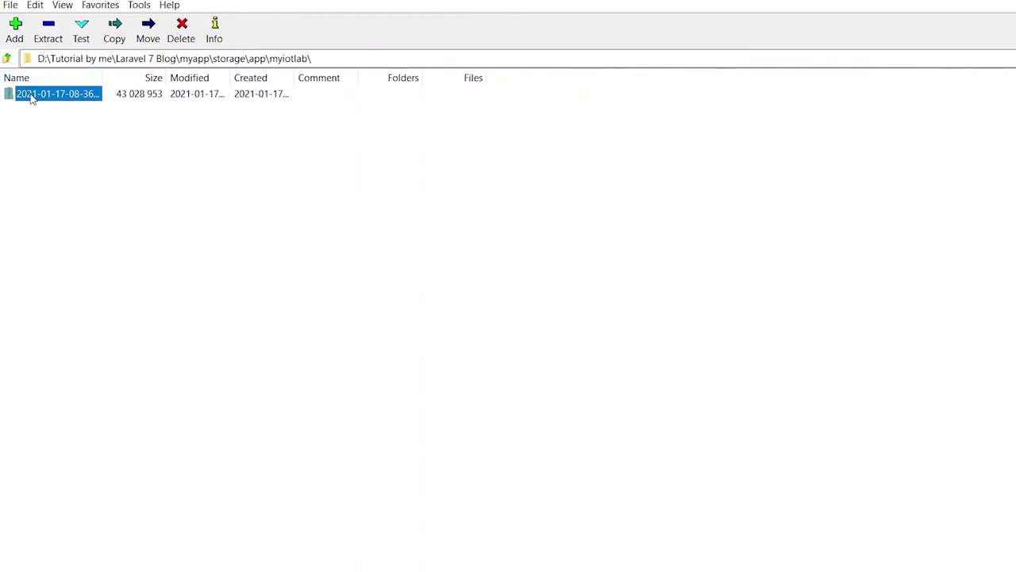
pyautogui.click(50, 34)
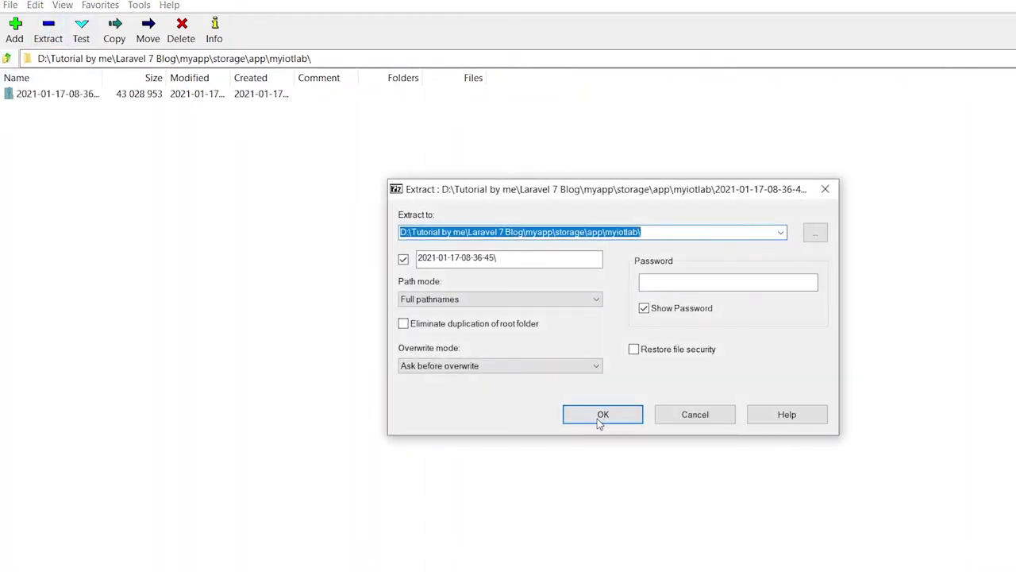
pyautogui.click(601, 418)
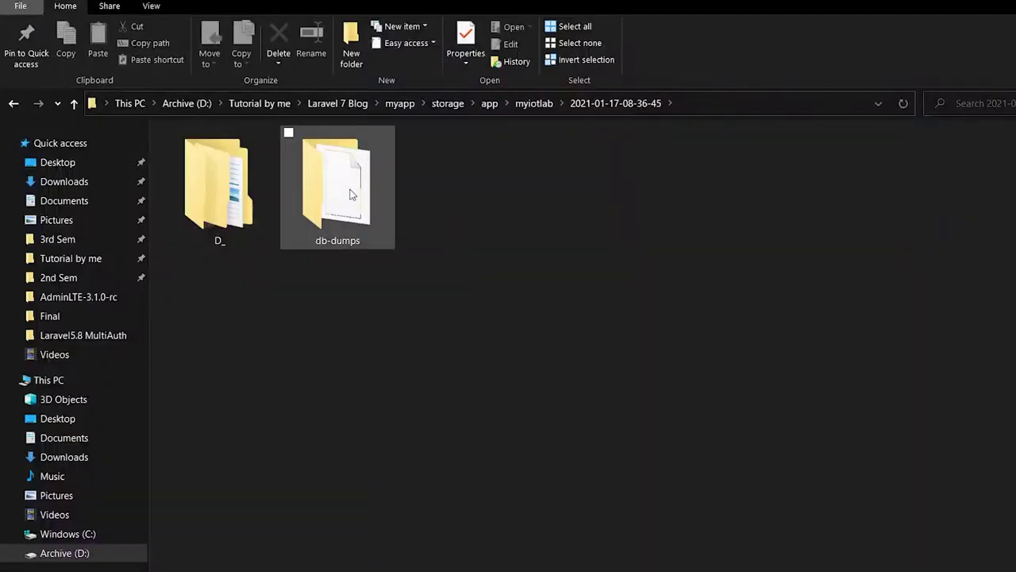
# Open the extracted db-dumps folder and select the mysql-youtube_myapp.sql dump.
pyautogui.click(352, 195)
pyautogui.doubleClick(352, 195)
pyautogui.click(283, 157)
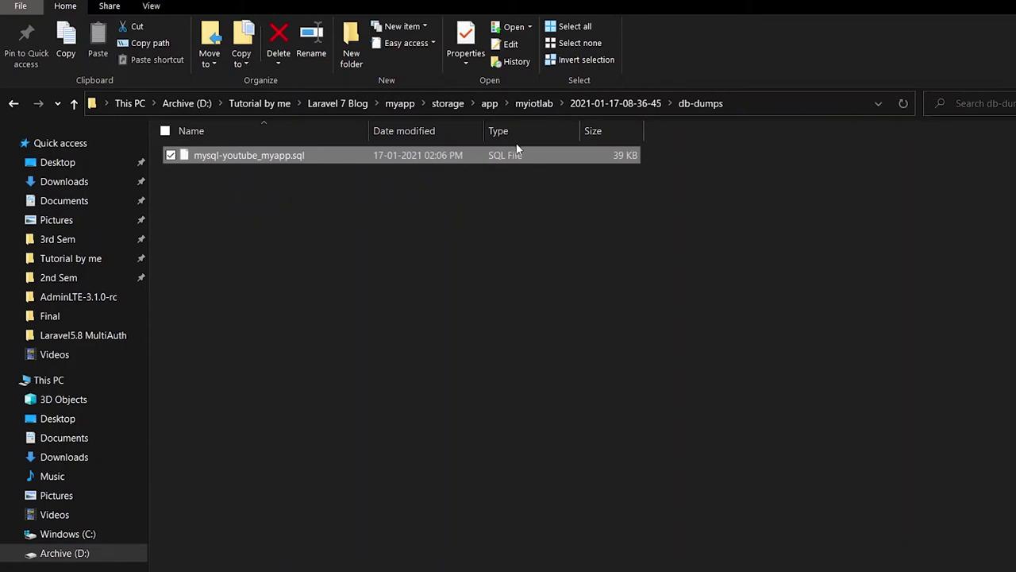
# Return to the extracted backup's root and browse through D_ to the backed-up myapp project folder.
pyautogui.click(588, 104)
pyautogui.click(237, 197)
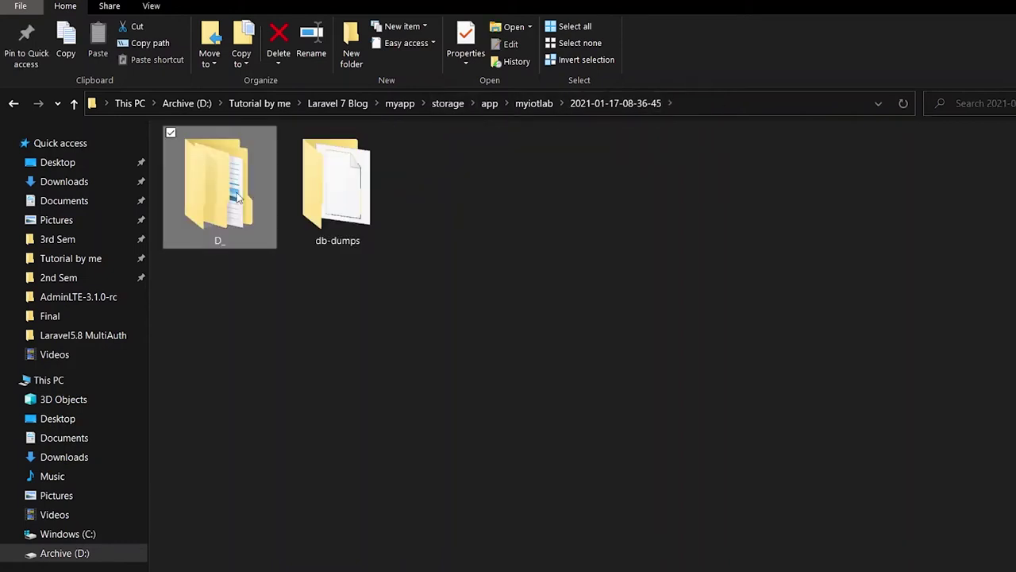
pyautogui.doubleClick(235, 194)
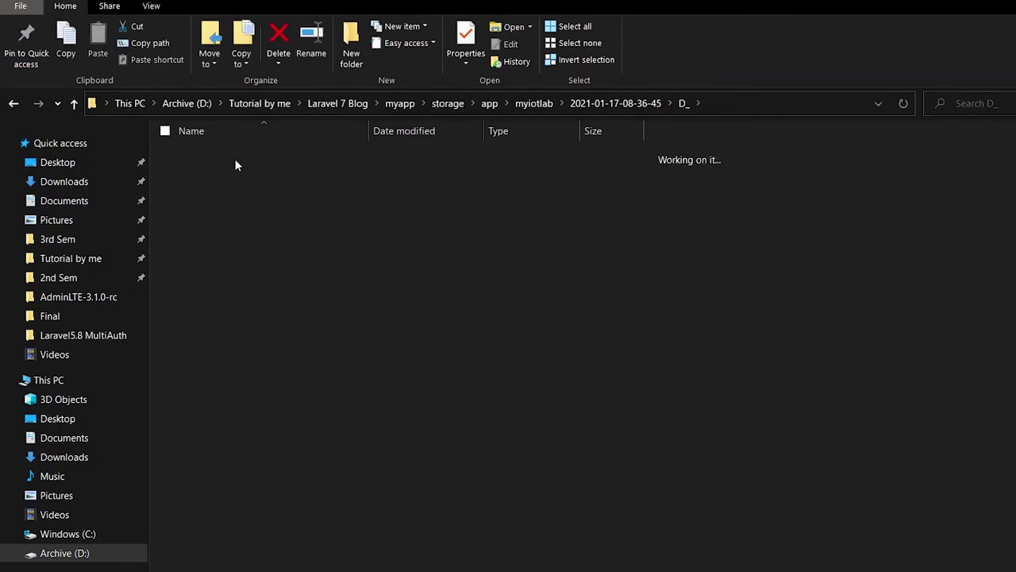
pyautogui.doubleClick(228, 163)
pyautogui.doubleClick(223, 163)
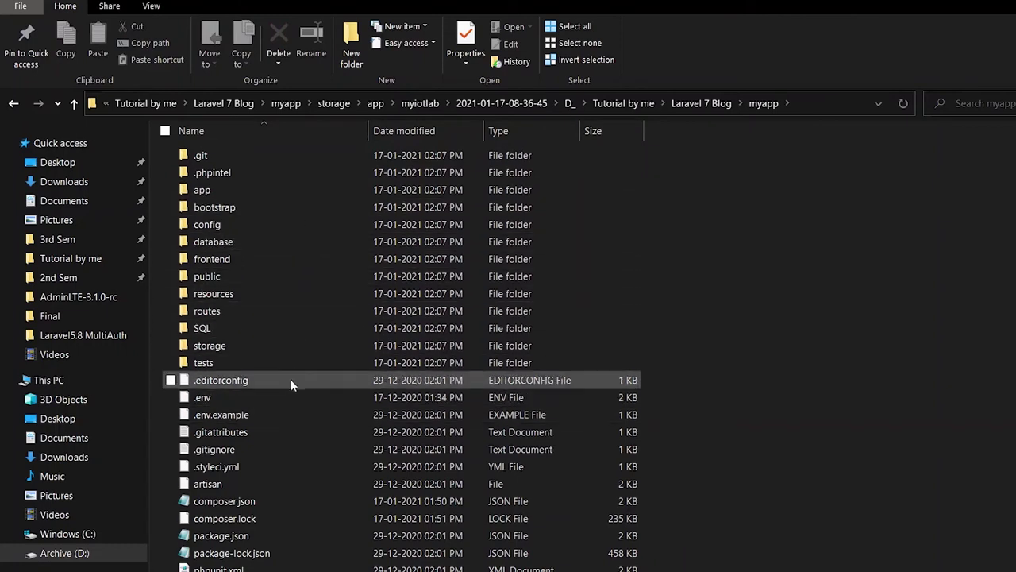
# Browse from the backed-up myapp folder to storage/app/public.
pyautogui.scroll(-1, 290, 378)
pyautogui.doubleClick(281, 337)
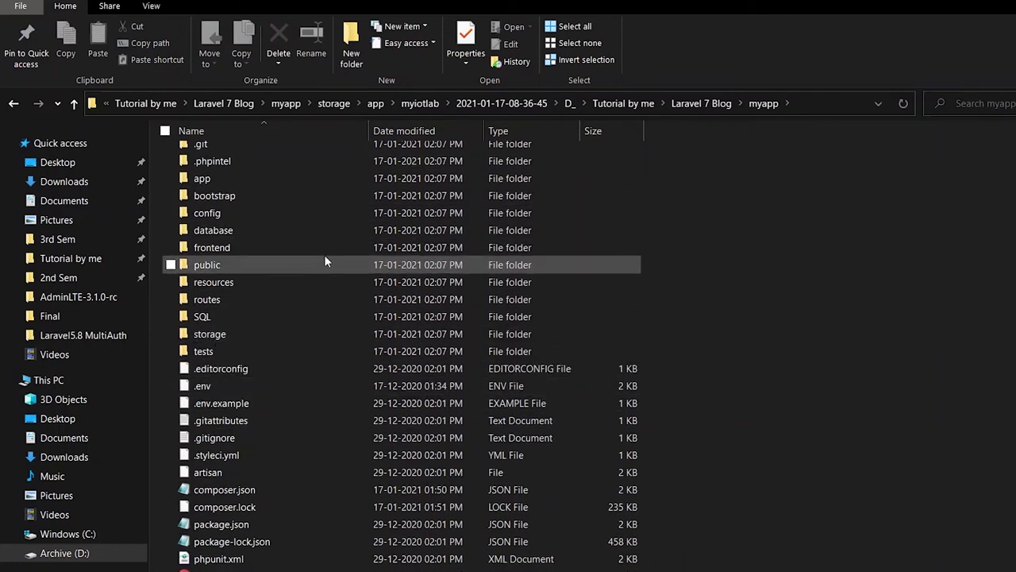
pyautogui.doubleClick(222, 158)
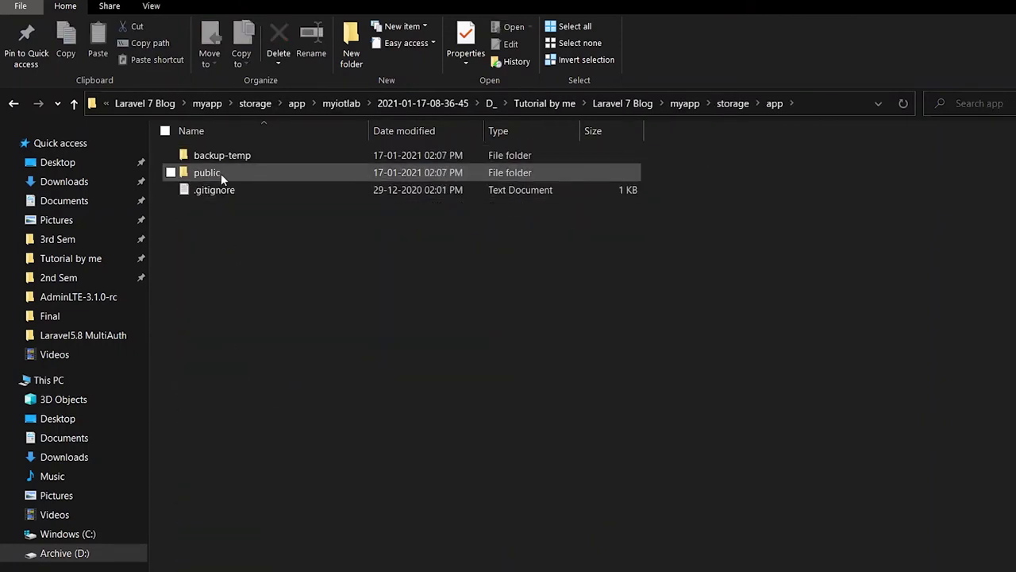
pyautogui.doubleClick(226, 172)
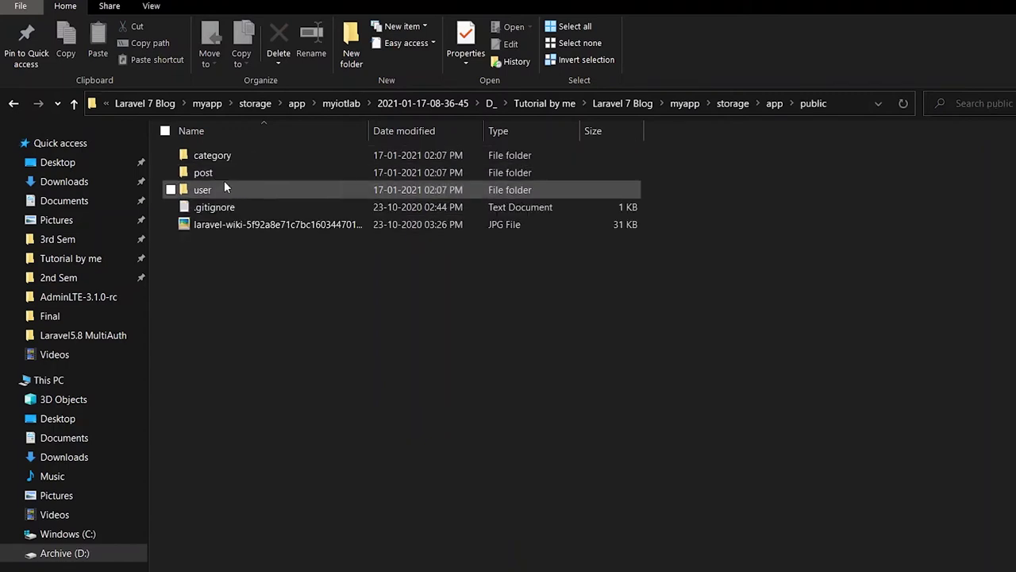
# Examine the backed-up images in the post, user and category folders, returning to public after each.
pyautogui.doubleClick(233, 173)
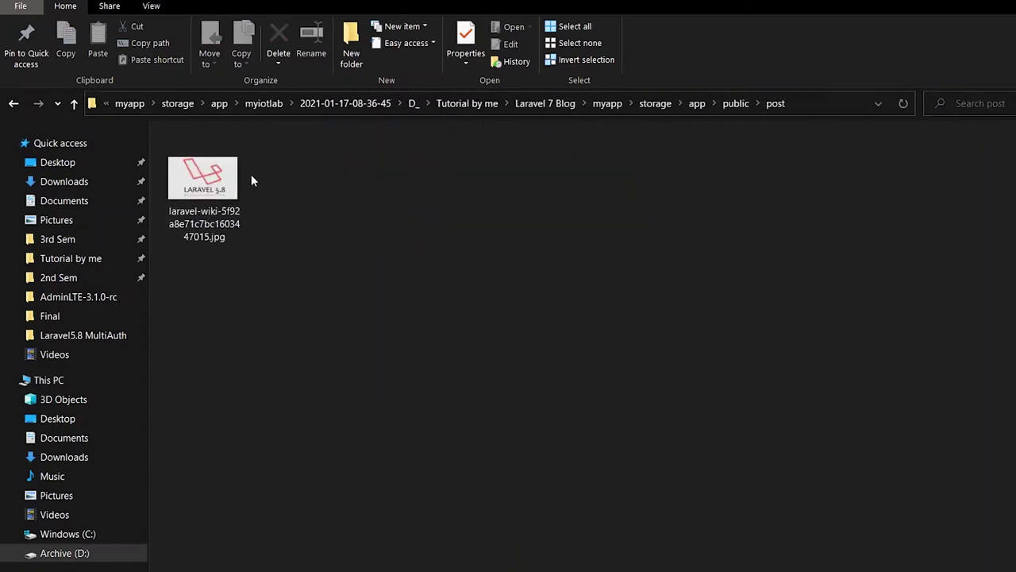
pyautogui.click(742, 104)
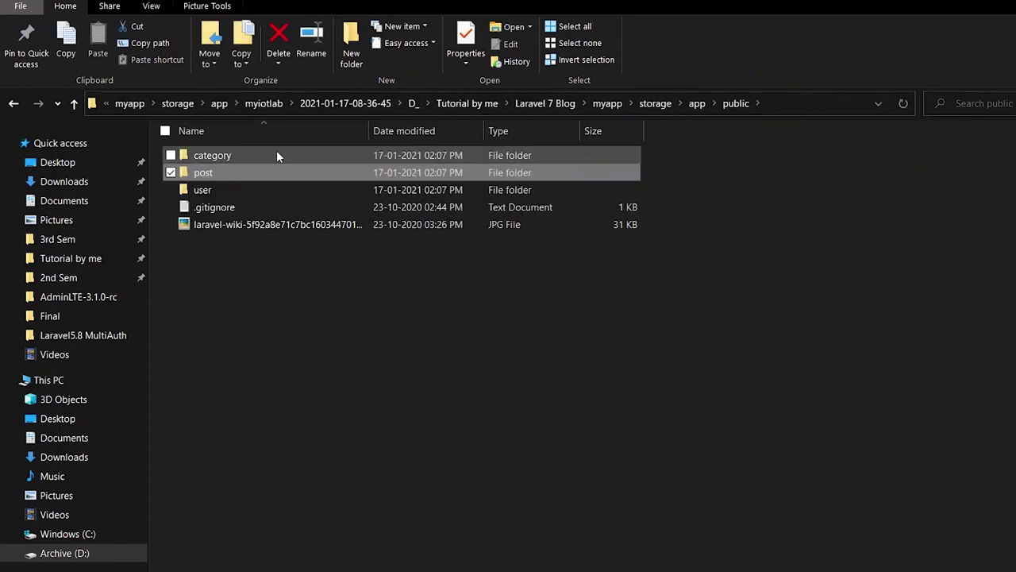
pyautogui.doubleClick(222, 190)
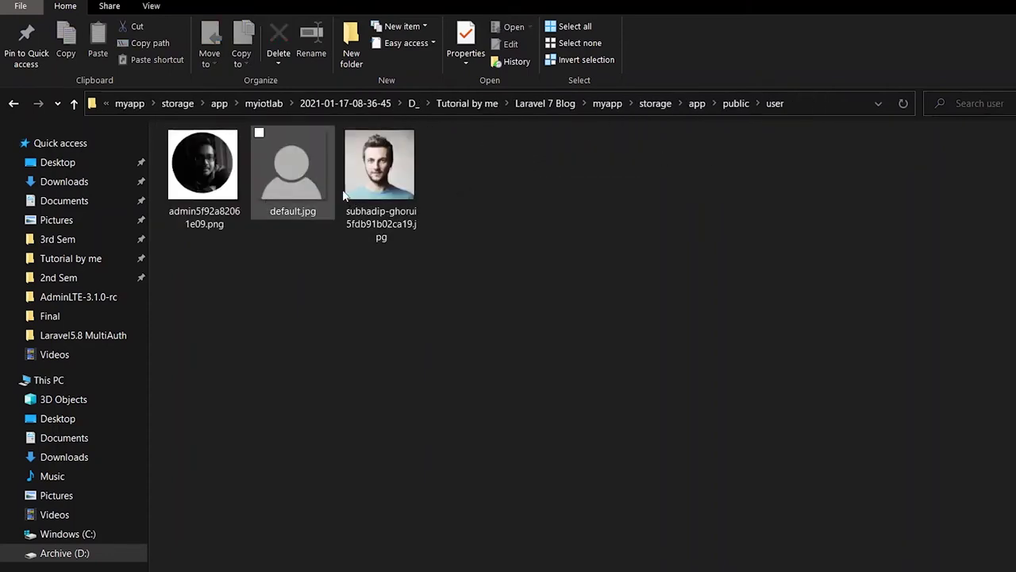
pyautogui.click(736, 104)
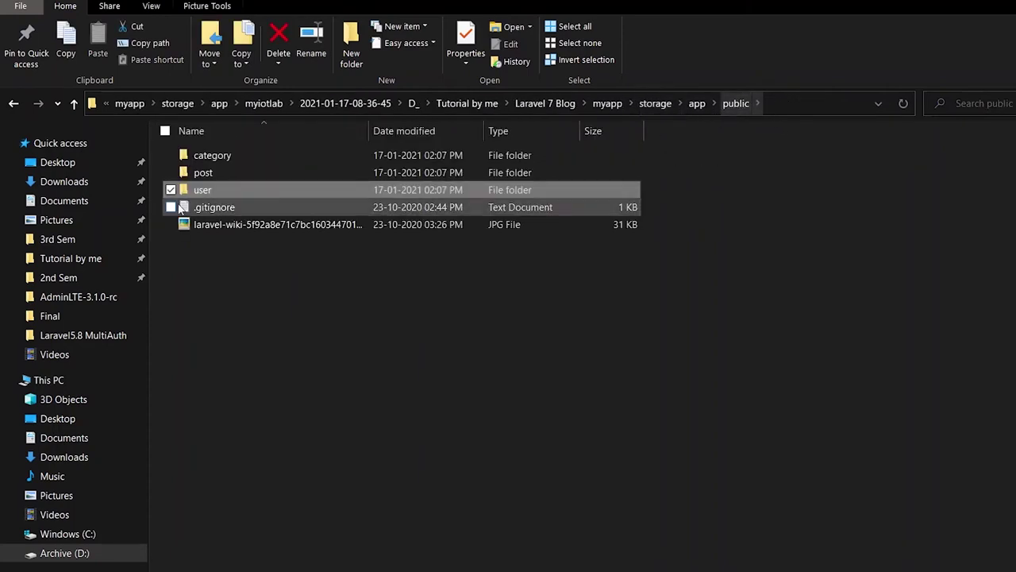
pyautogui.doubleClick(264, 159)
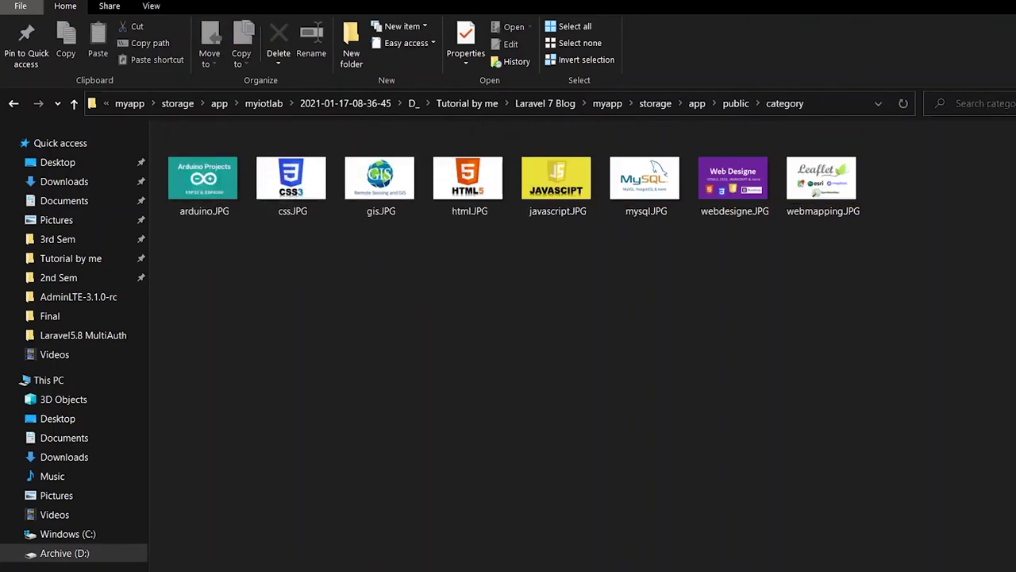
pyautogui.click(730, 105)
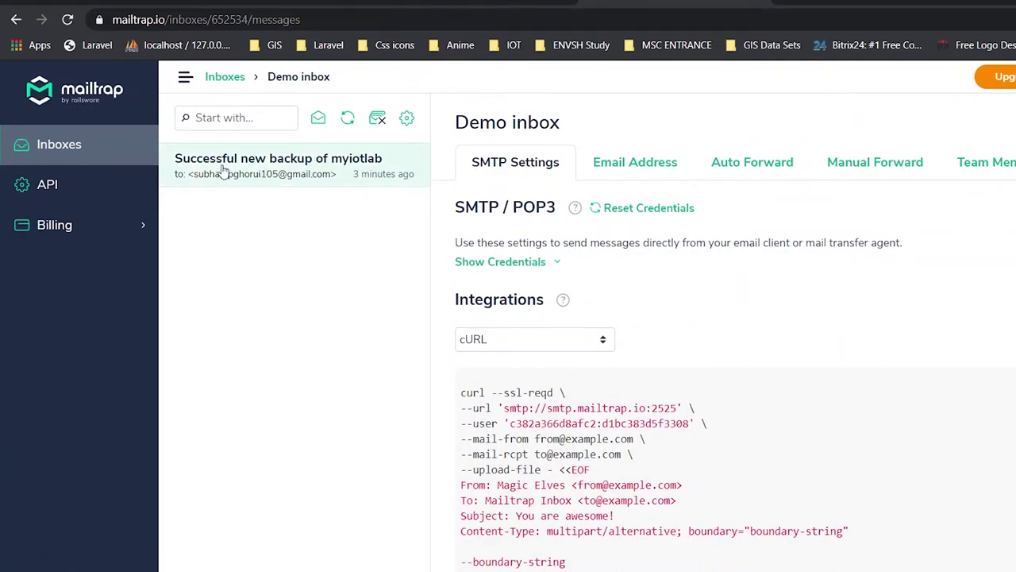
# Open the "Successful new backup of myiotlab" email in the Mailtrap demo inbox and review its backup details.
pyautogui.click(278, 169)
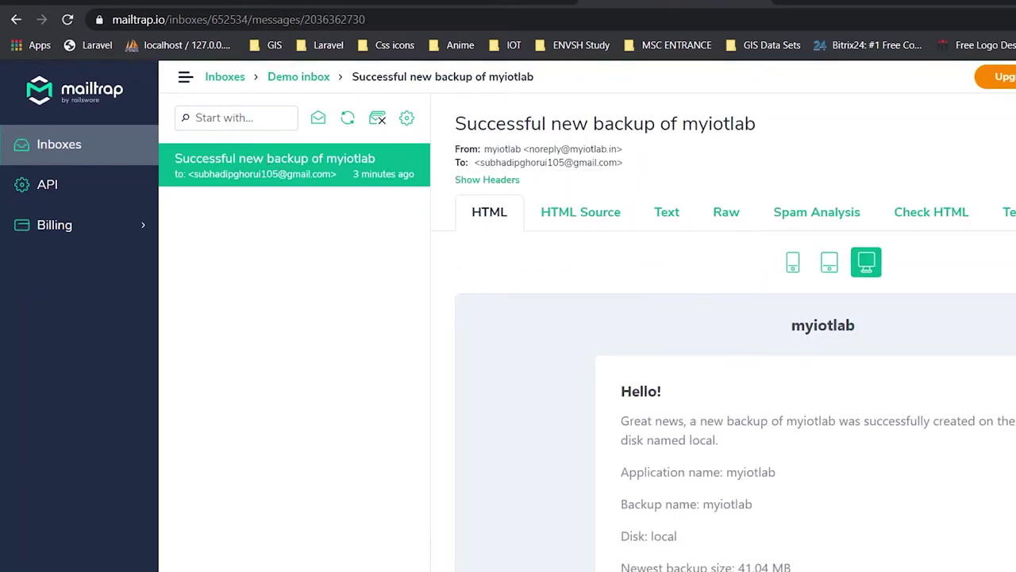
pyautogui.scroll(-1, 806, 437)
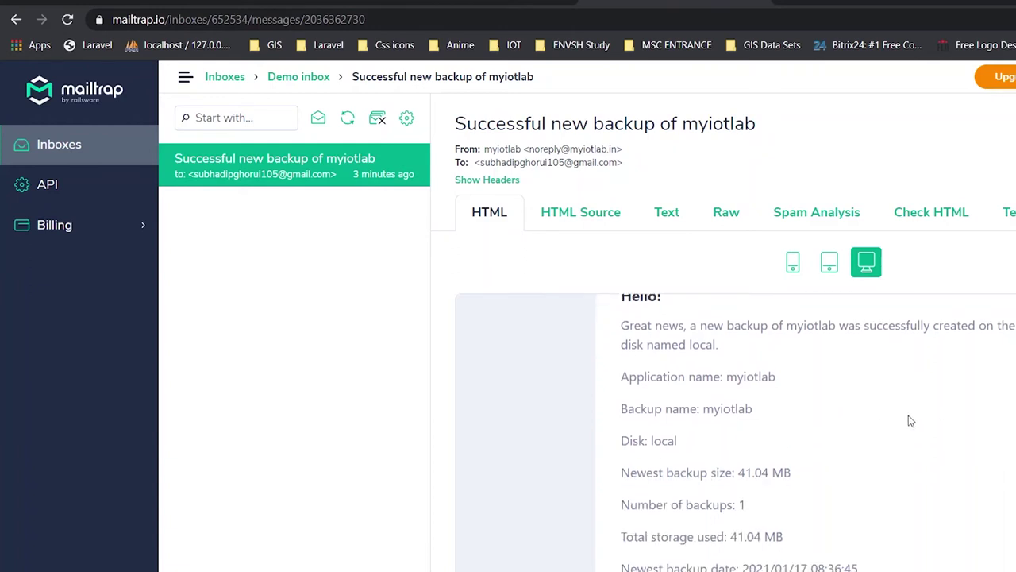
# Examine the disk, backup size, number of backups, storage used and newest and oldest backup dates in the notification email.
pyautogui.moveTo(744, 475); pyautogui.dragTo(768, 474)
pyautogui.click(799, 478)
pyautogui.moveTo(651, 439); pyautogui.dragTo(722, 445)
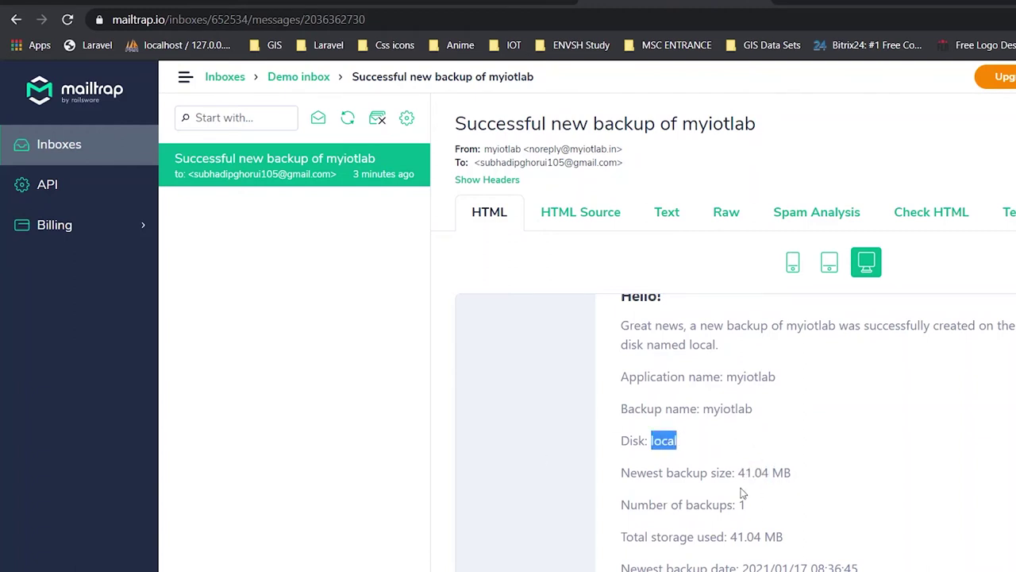
pyautogui.moveTo(737, 506); pyautogui.dragTo(808, 540)
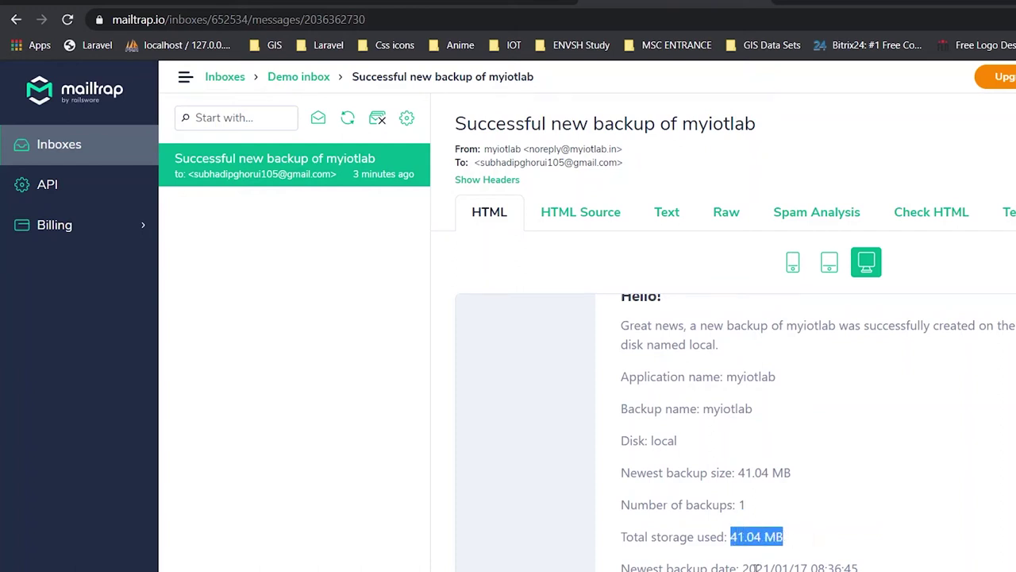
pyautogui.moveTo(755, 567); pyautogui.dragTo(835, 567)
pyautogui.scroll(-2, 856, 556)
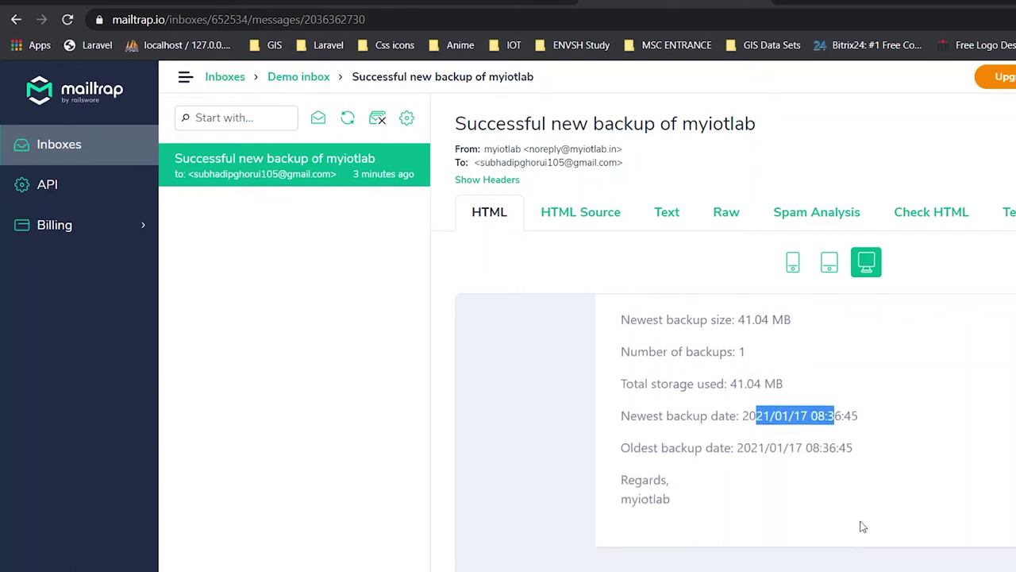
pyautogui.moveTo(738, 449); pyautogui.dragTo(855, 447)
pyautogui.click(865, 458)
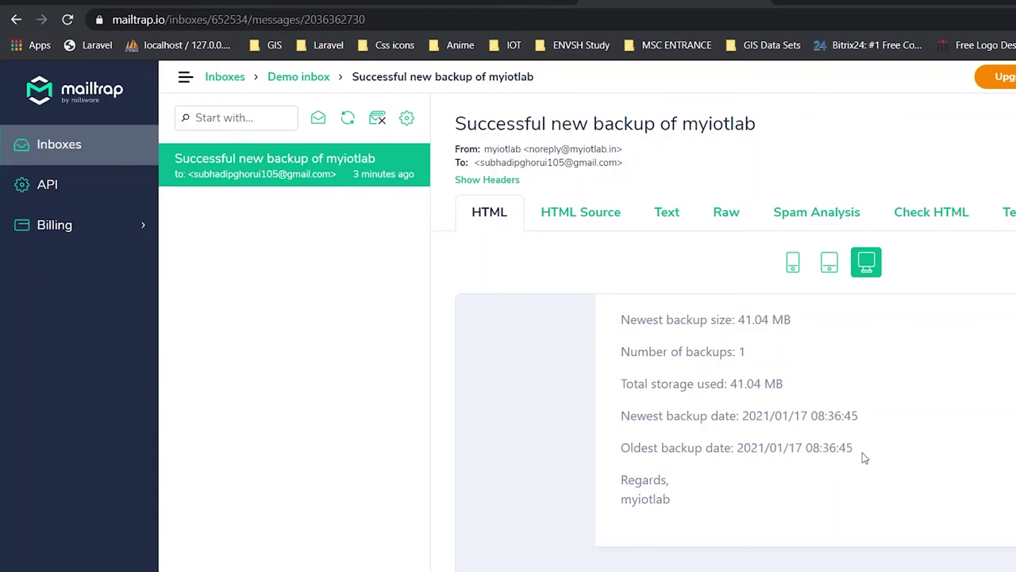
# Switch to Visual Studio Code, run php artisan backup:run again and expand the myiotlab folder under storage/app.
pyautogui.hotkey('alt', 'Tab')
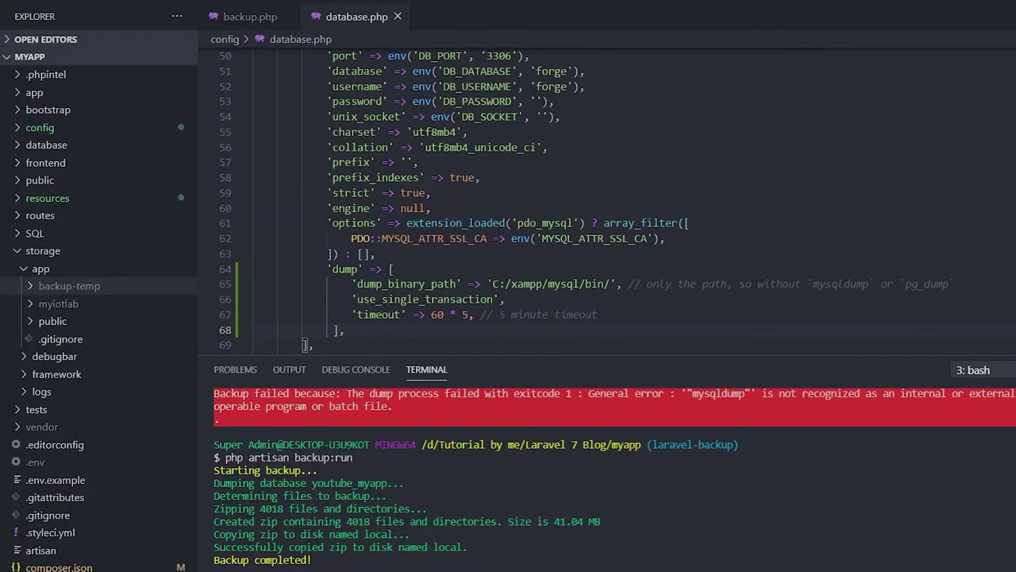
pyautogui.press('Up')
pyautogui.press('Return')
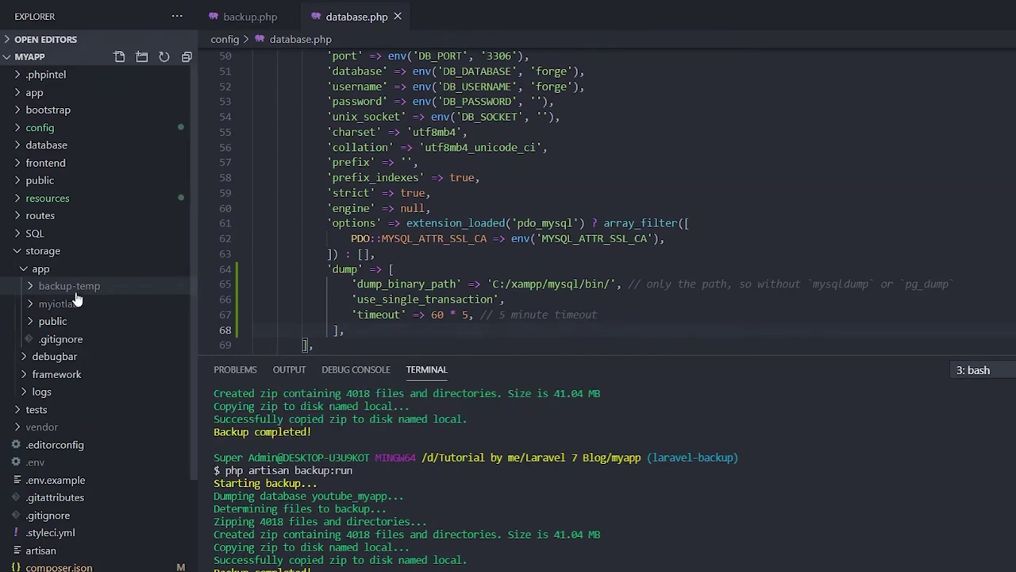
pyautogui.click(56, 309)
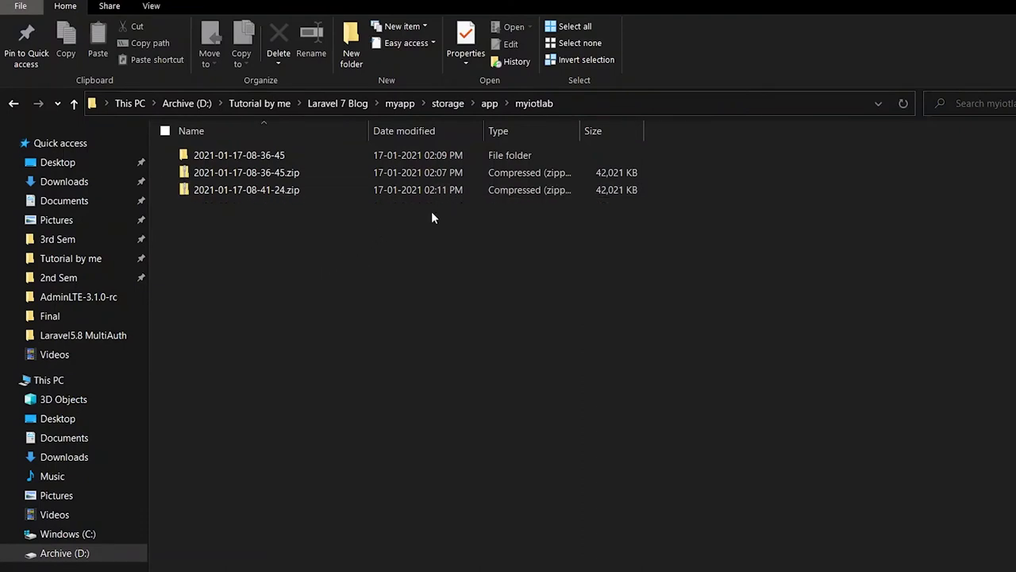
pyautogui.click(234, 191)
pyautogui.rightClick(233, 190)
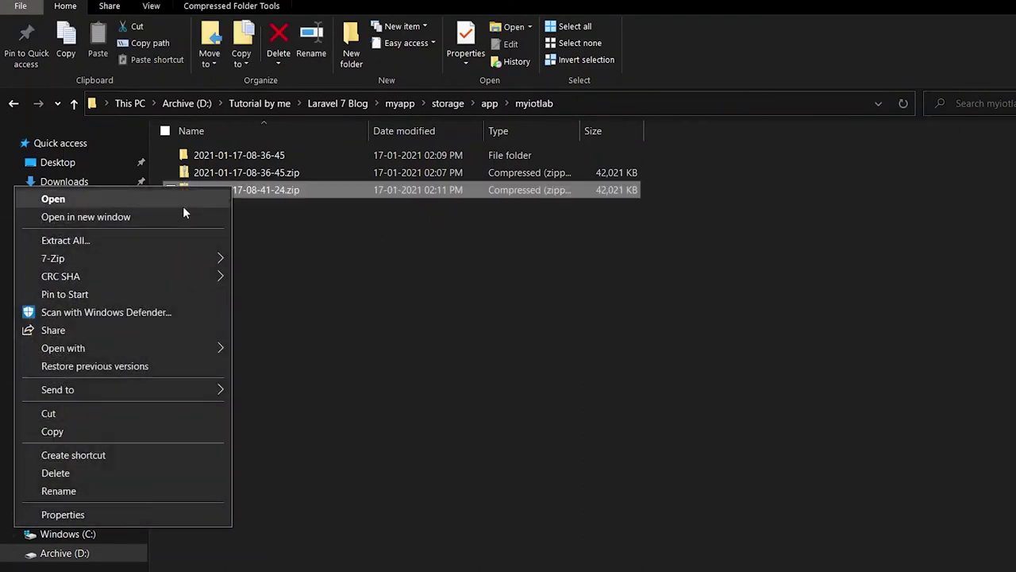
pyautogui.moveTo(158, 253)
pyautogui.click(252, 255)
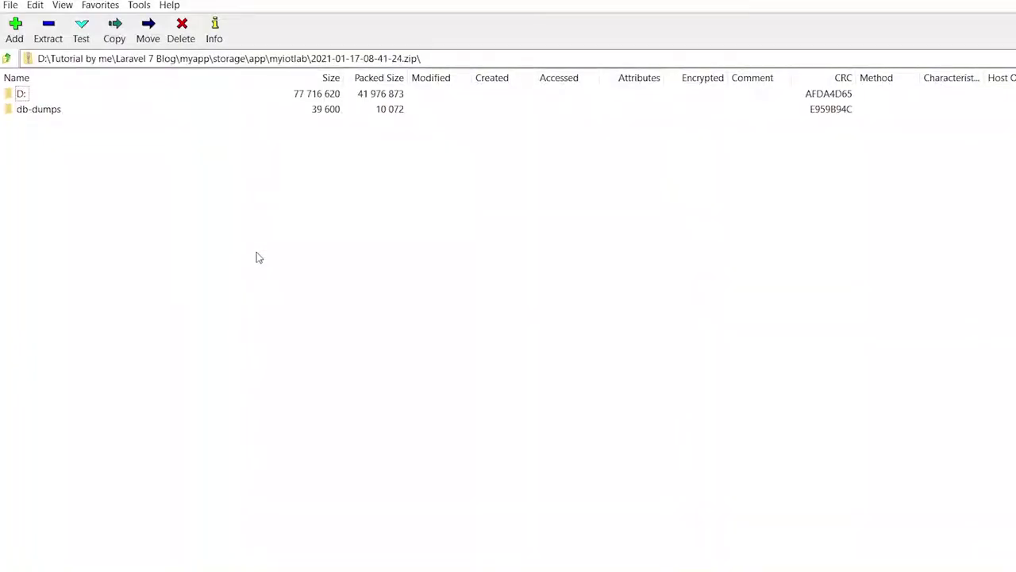
pyautogui.click(31, 110)
pyautogui.doubleClick(22, 94)
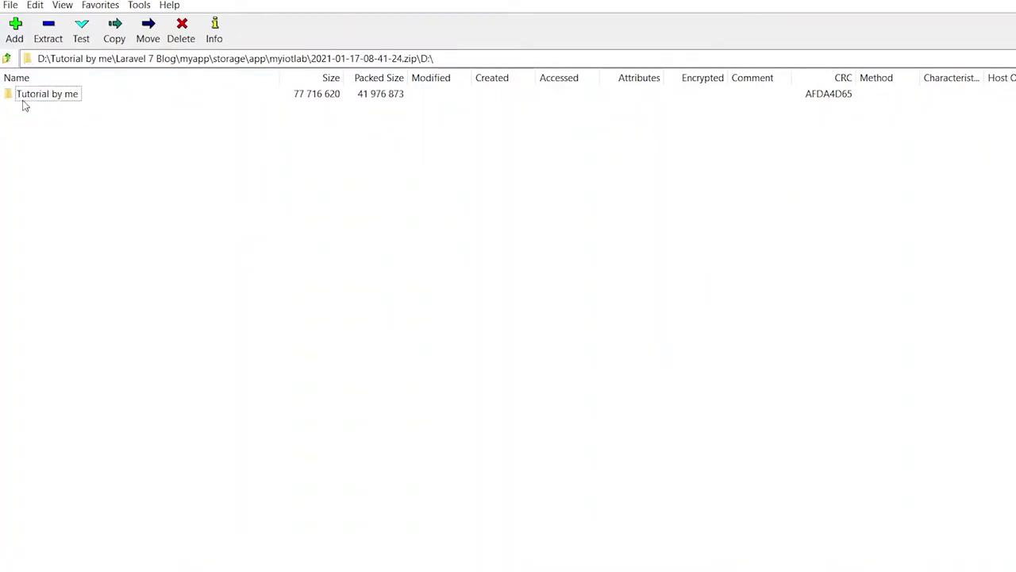
# Browse the archive through Tutorial by me, Laravel 7 Blog and myapp to storage/app, inspect its contents and close the archive.
pyautogui.click(32, 96)
pyautogui.doubleClick(32, 96)
pyautogui.doubleClick(31, 96)
pyautogui.doubleClick(40, 96)
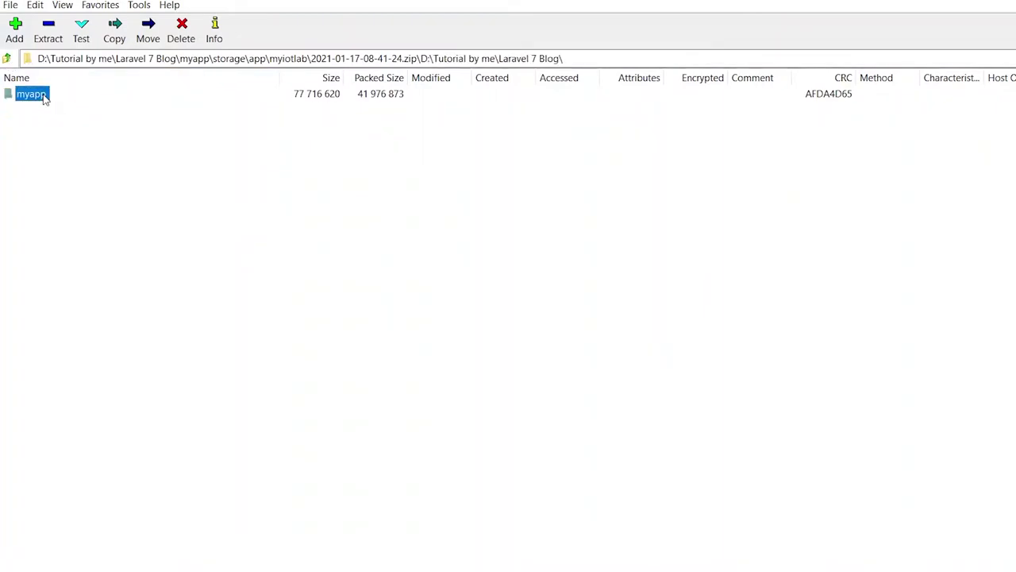
pyautogui.doubleClick(32, 264)
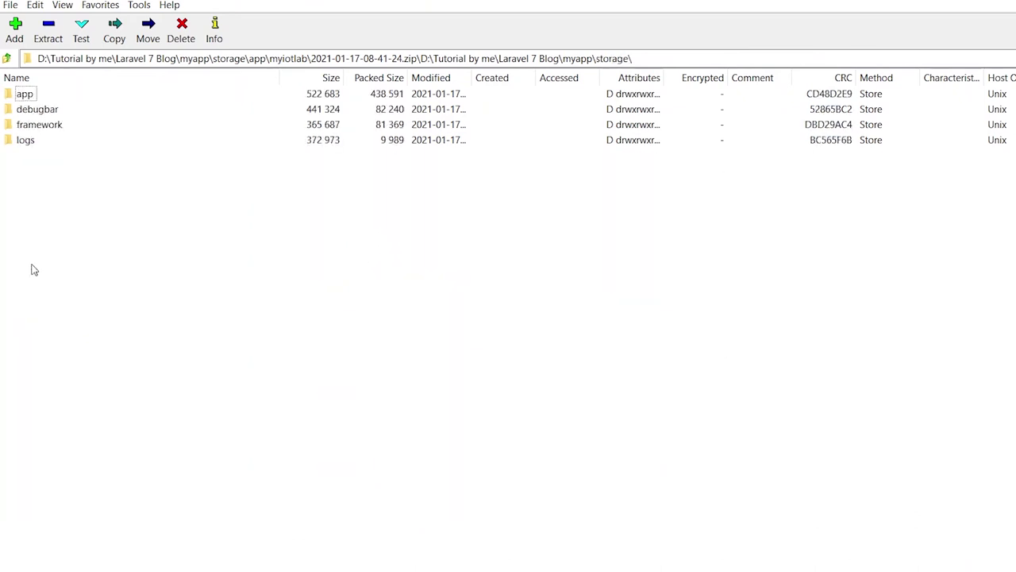
pyautogui.click(31, 108)
pyautogui.doubleClick(29, 97)
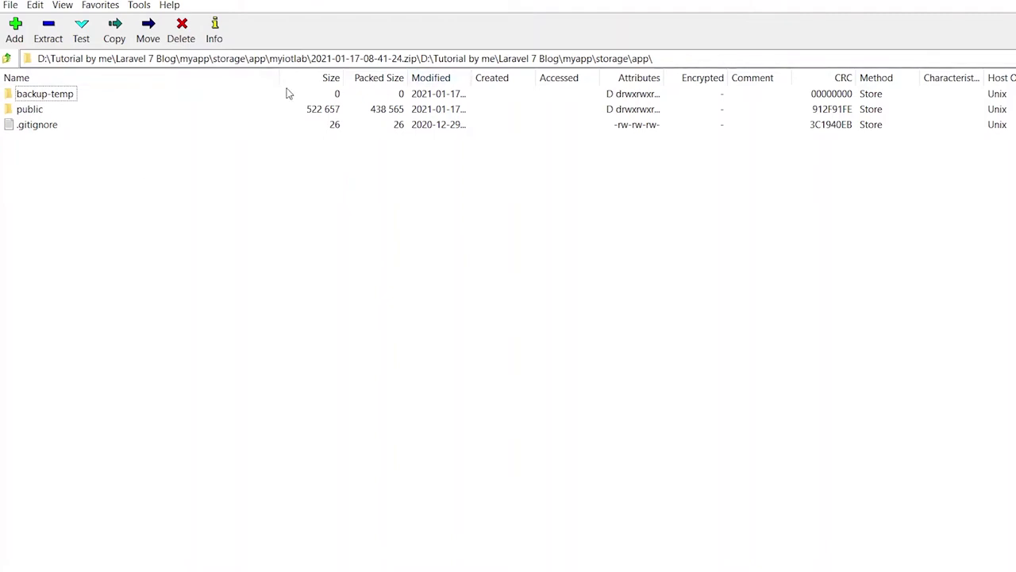
pyautogui.hotkey('alt', 'F4')
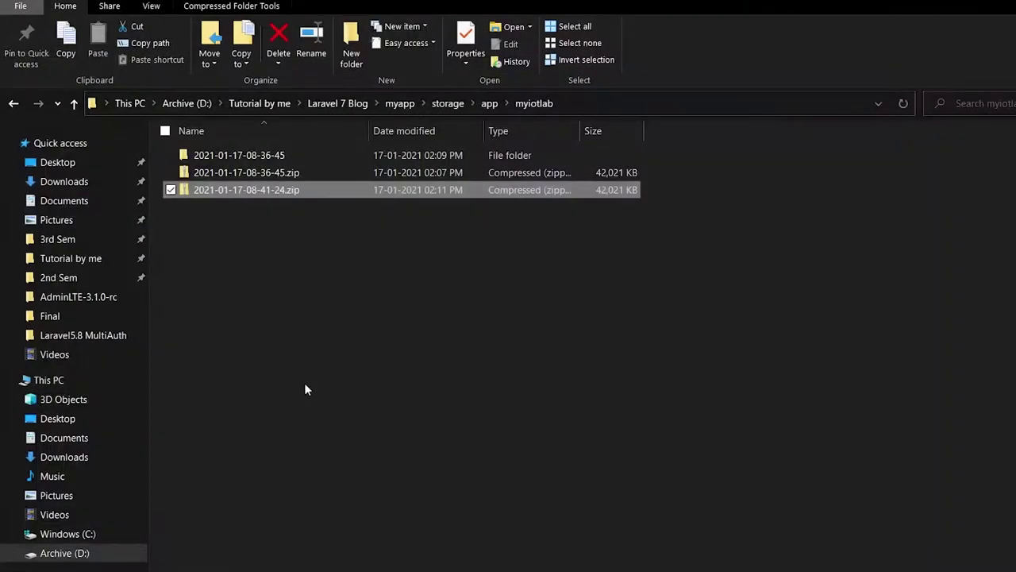
pyautogui.click(304, 382)
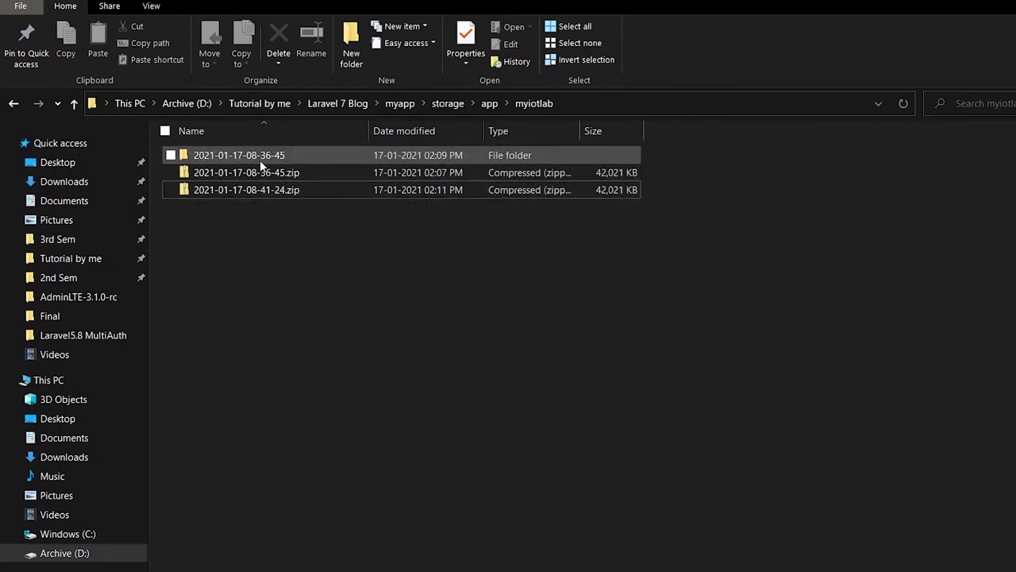
pyautogui.click(617, 173)
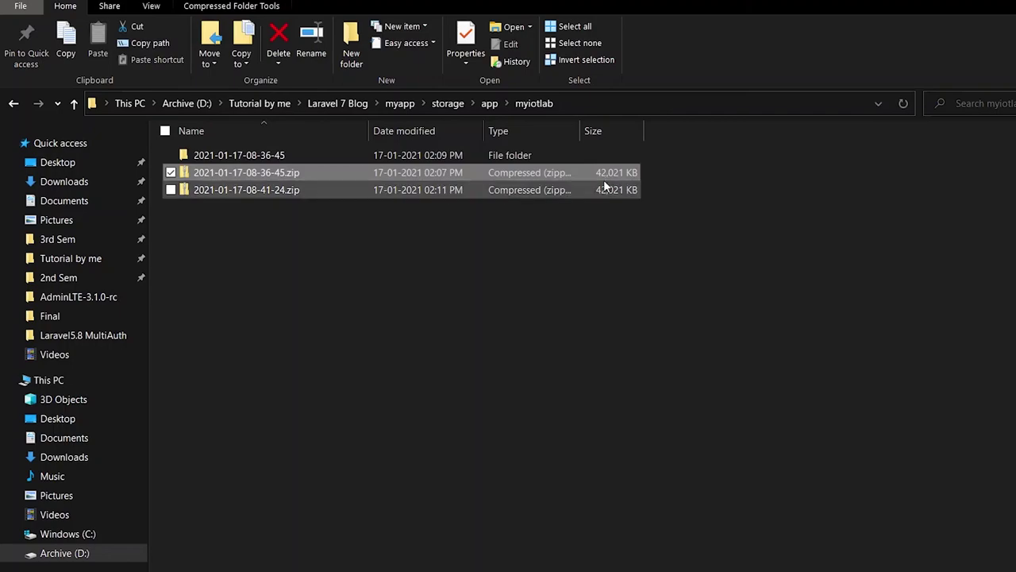
pyautogui.click(617, 189)
# In config/backup.php, set delete_oldest_backups_when_using_more_megabytes_than to 100 and save the file.
pyautogui.hotkey('alt', 'Tab')
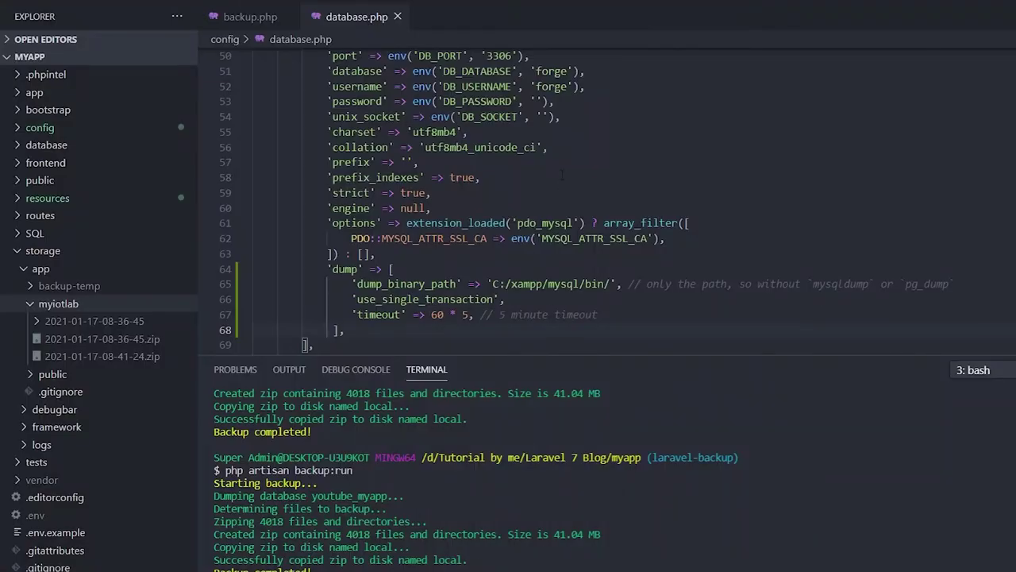
pyautogui.moveTo(647, 355); pyautogui.dragTo(635, 514)
pyautogui.click(258, 19)
pyautogui.scroll(-20, 502, 394)
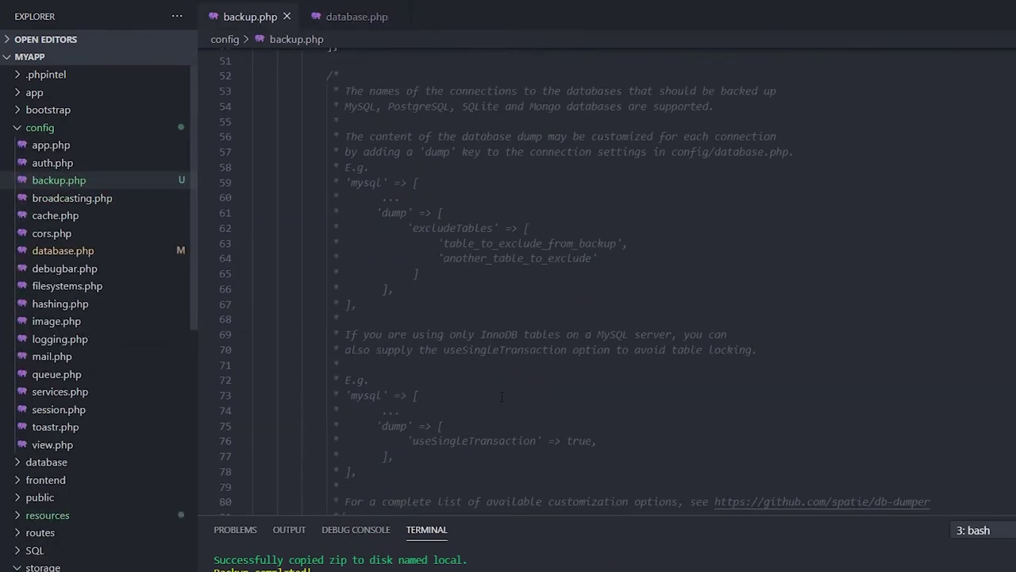
pyautogui.scroll(-20, 501, 395)
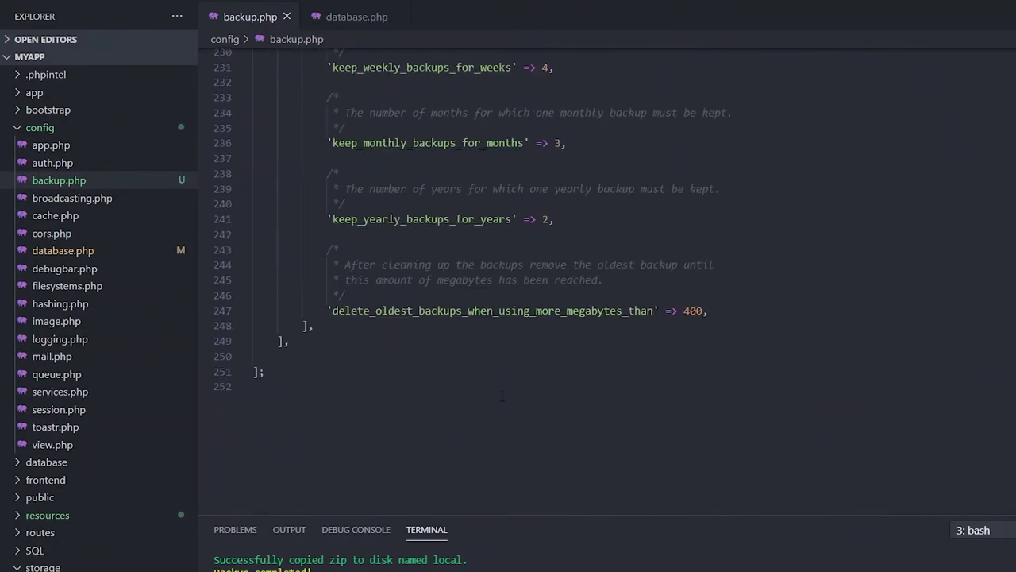
pyautogui.doubleClick(693, 310)
pyautogui.write('100')
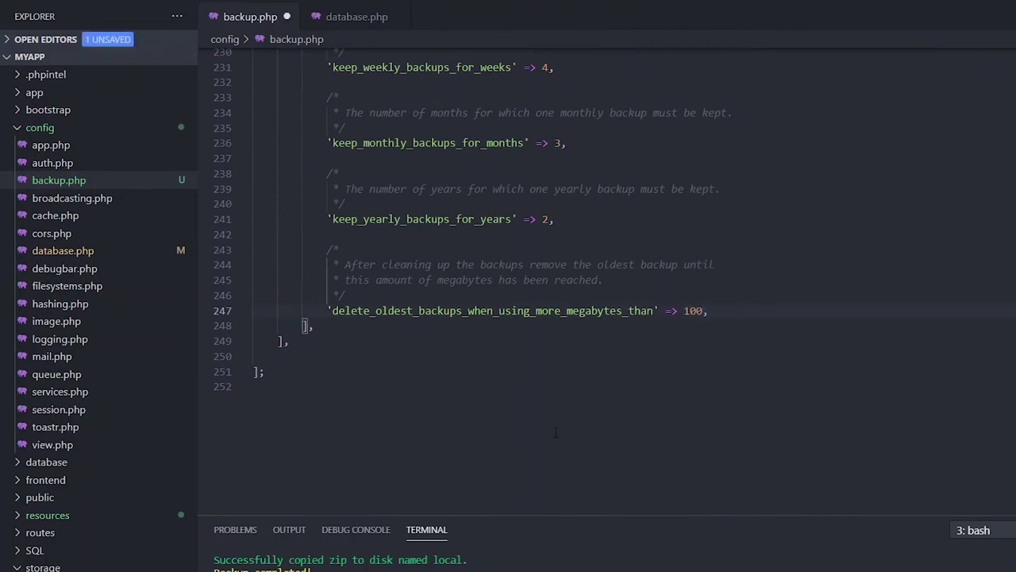
pyautogui.hotkey('ctrl', 's')
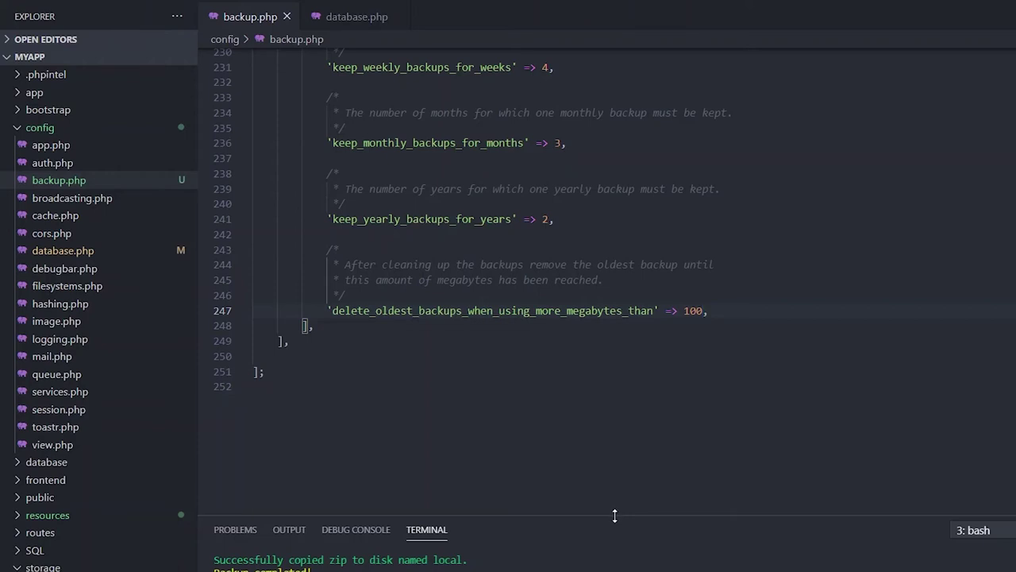
# Create another backup with php artisan backup:run and check the myiotlab folder's total size in File Explorer.
pyautogui.moveTo(614, 516); pyautogui.dragTo(614, 289)
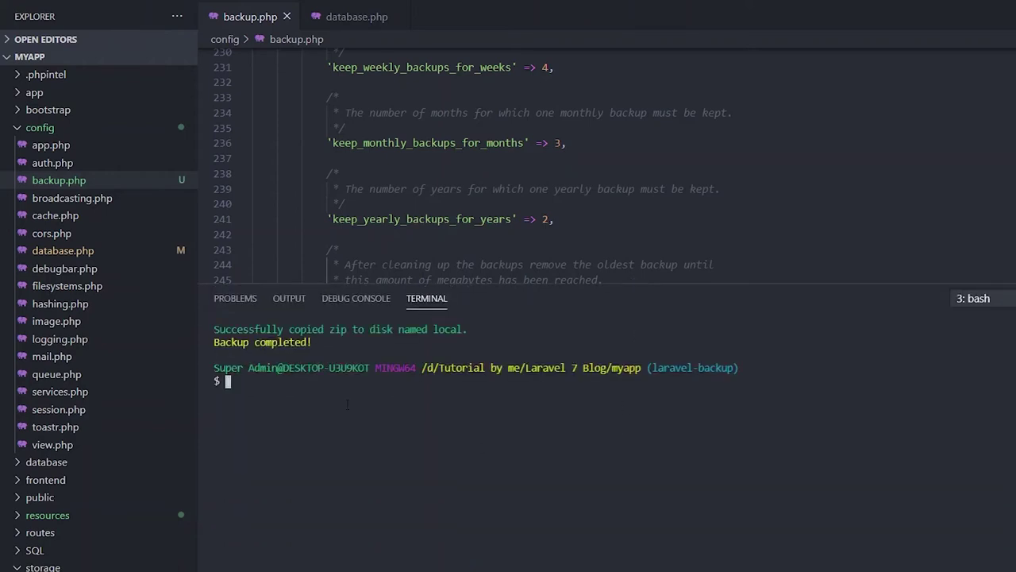
pyautogui.press('Up')
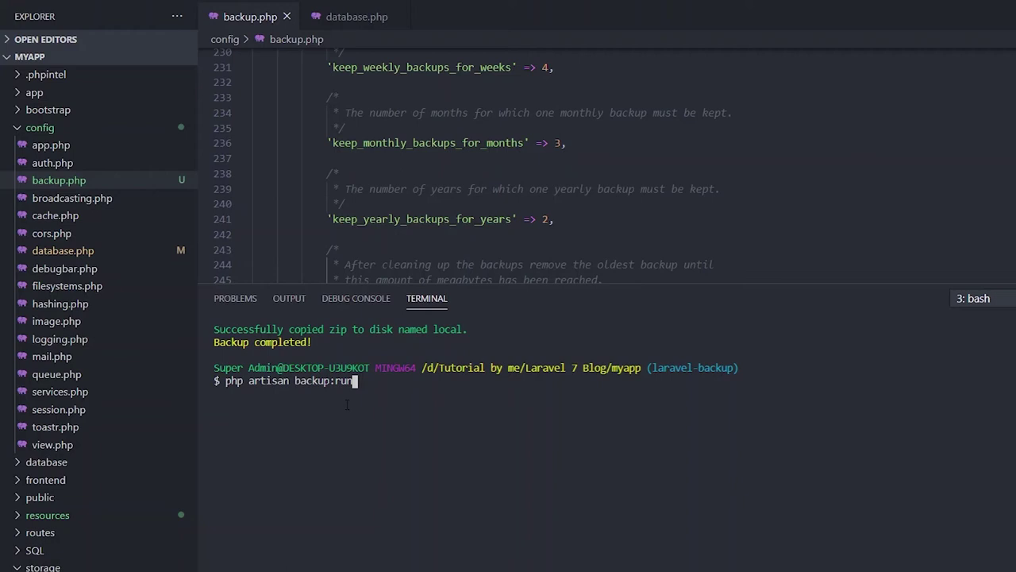
pyautogui.press('Return')
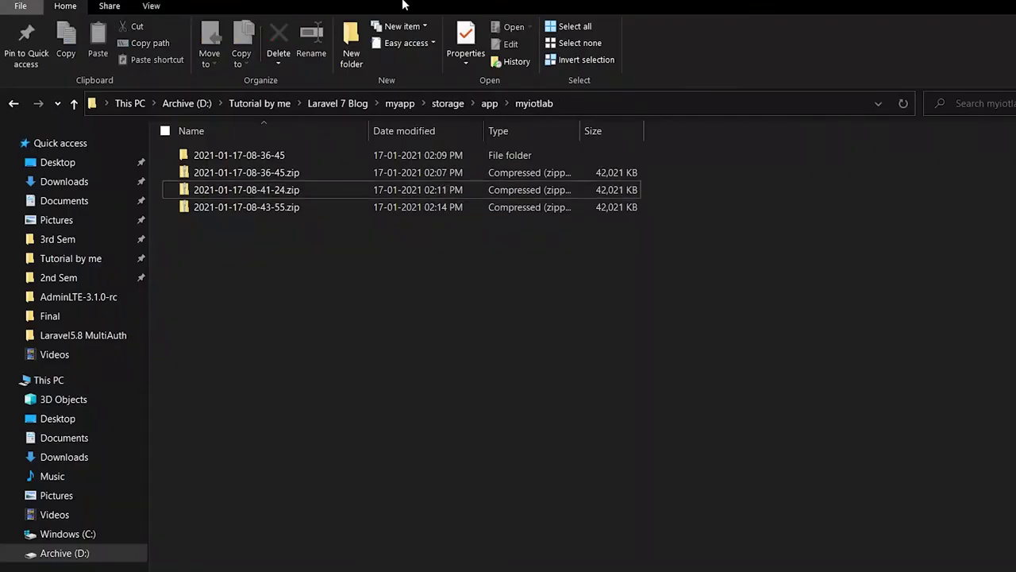
pyautogui.click(489, 104)
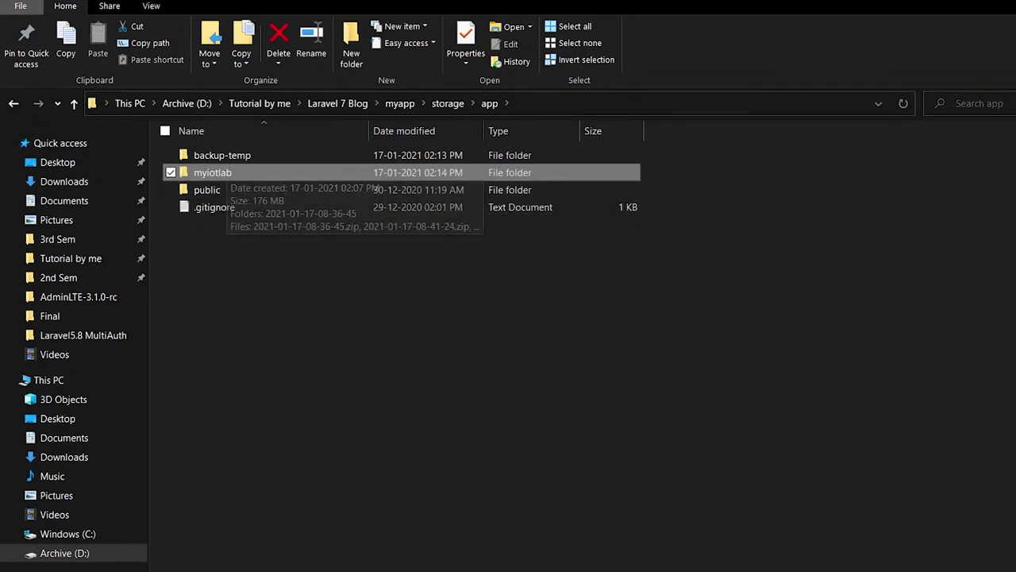
# Open the "Cleaning up old backups" page of the Spatie laravel-backup docs in the browser and copy the php artisan backup:clean command.
pyautogui.hotkey('alt', 'Tab')
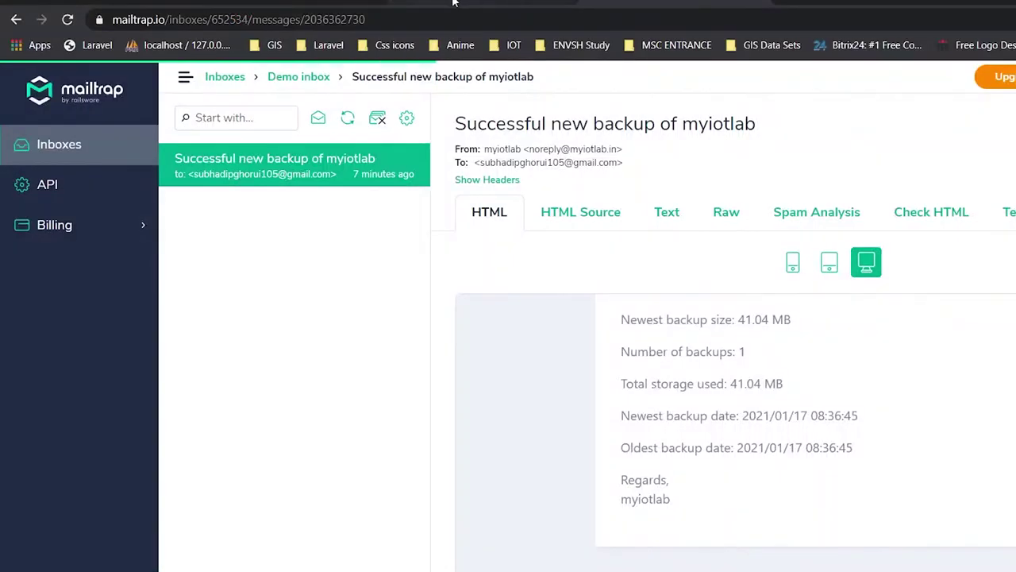
pyautogui.hotkey('ctrl', 'Tab')
pyautogui.scroll(-5, 268, 434)
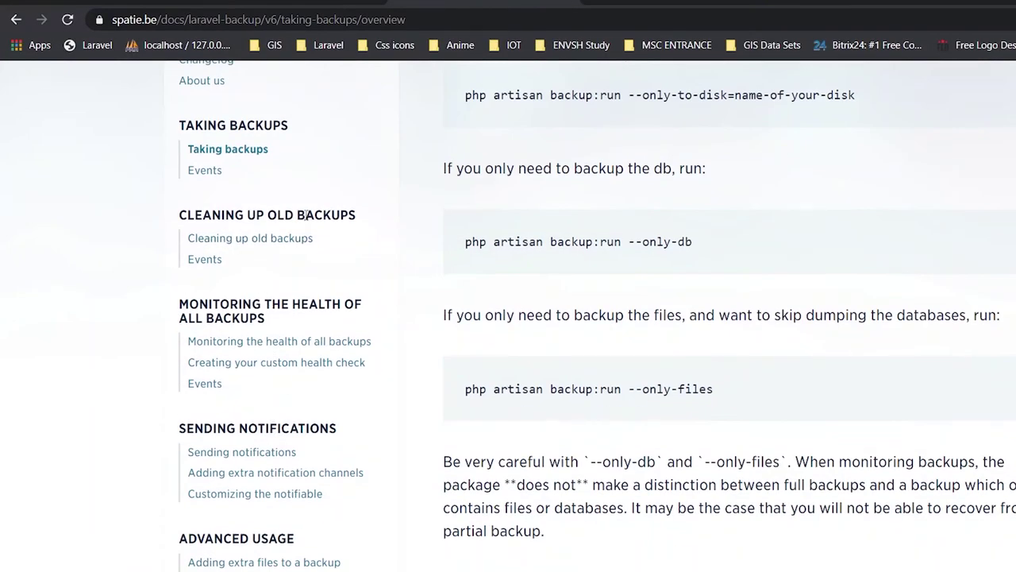
pyautogui.click(275, 241)
pyautogui.scroll(-2, 467, 406)
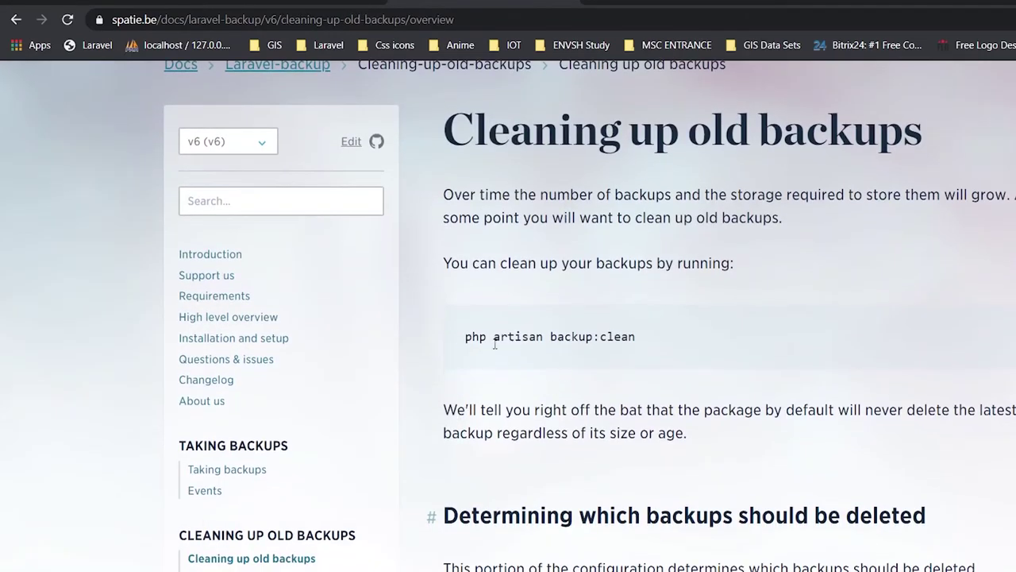
pyautogui.moveTo(467, 343); pyautogui.dragTo(658, 342)
pyautogui.rightClick(589, 334)
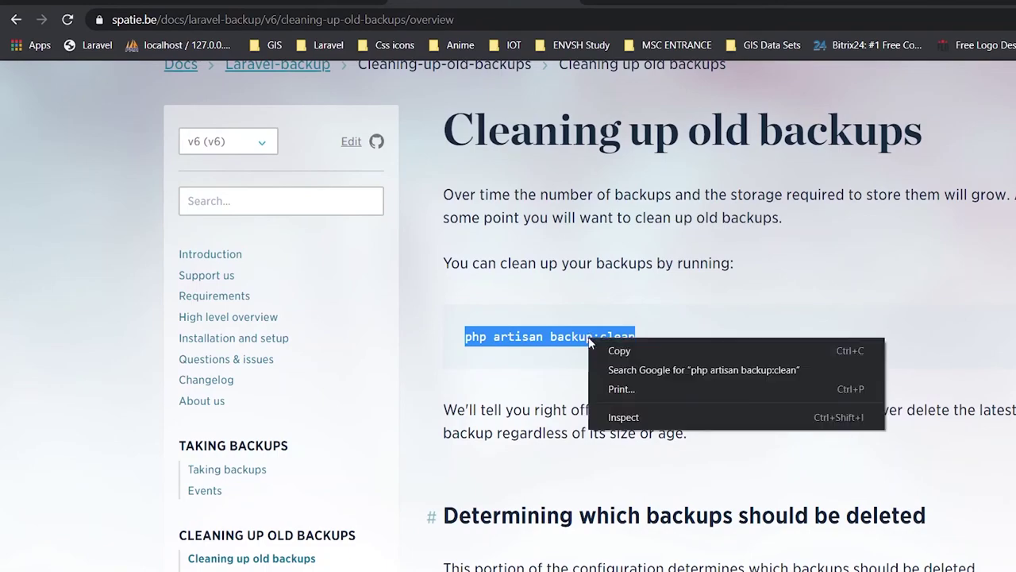
pyautogui.click(613, 347)
pyautogui.scroll(-5, 642, 371)
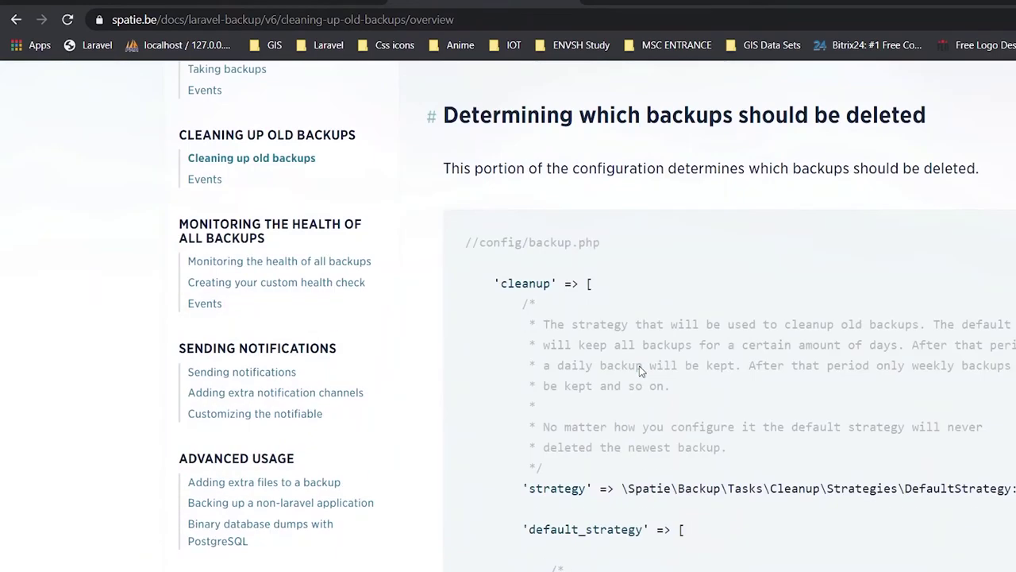
# Return to the Visual Studio Code terminal and run php artisan backup:clean.
pyautogui.hotkey('alt', 'Tab')
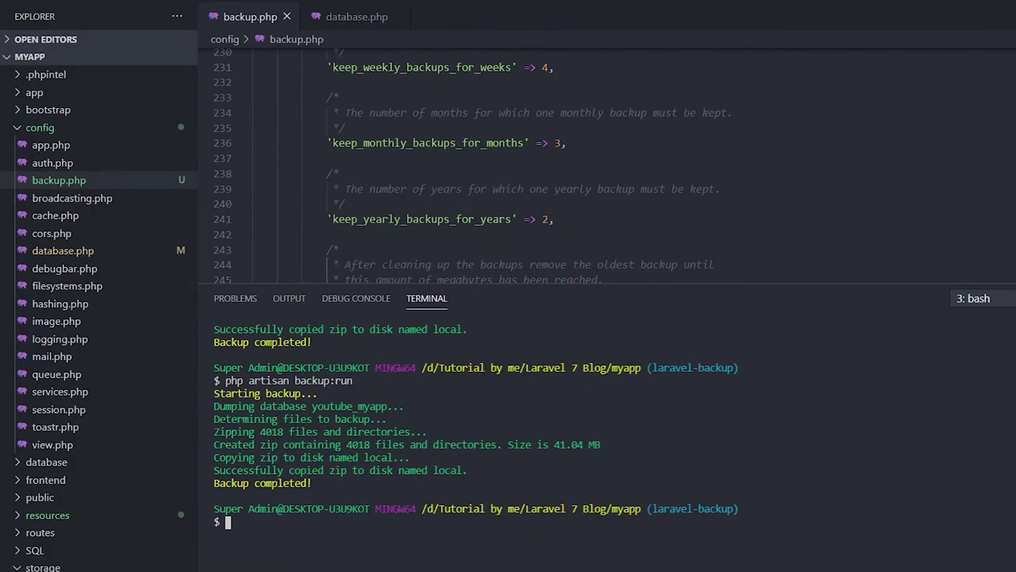
pyautogui.hotkey('alt', 'Tab')
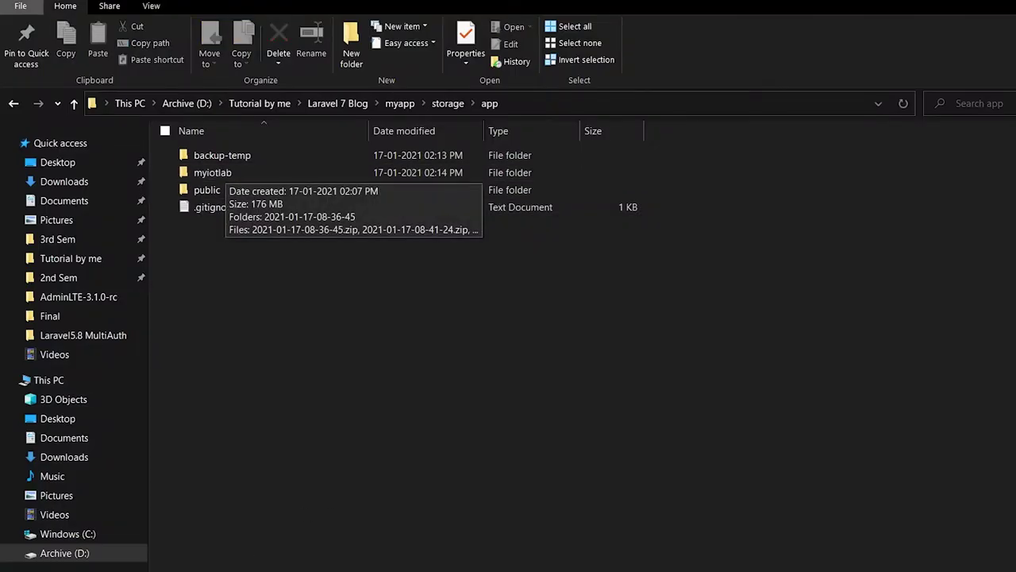
pyautogui.hotkey('alt', 'Tab')
pyautogui.write('php artisan backup:clean')
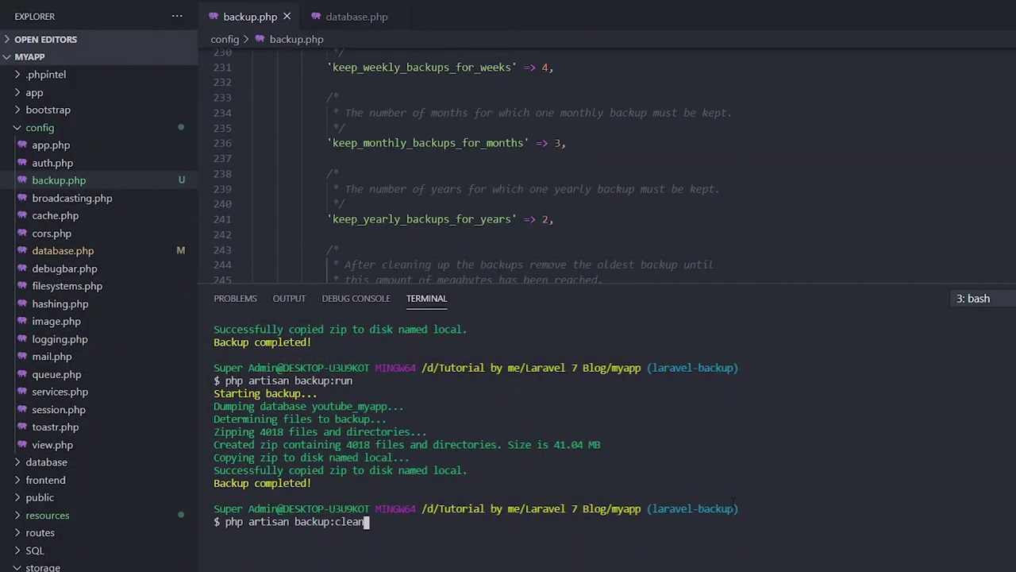
pyautogui.press('Return')
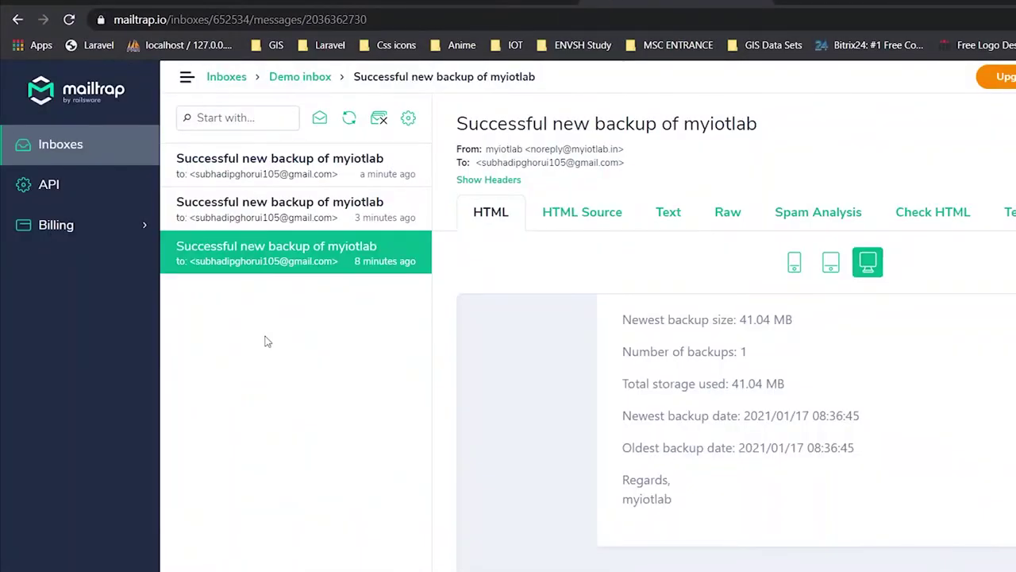
# Open the newest "Successful new backup of myiotlab" email in Mailtrap and check its number of backups and total storage used.
pyautogui.click(312, 172)
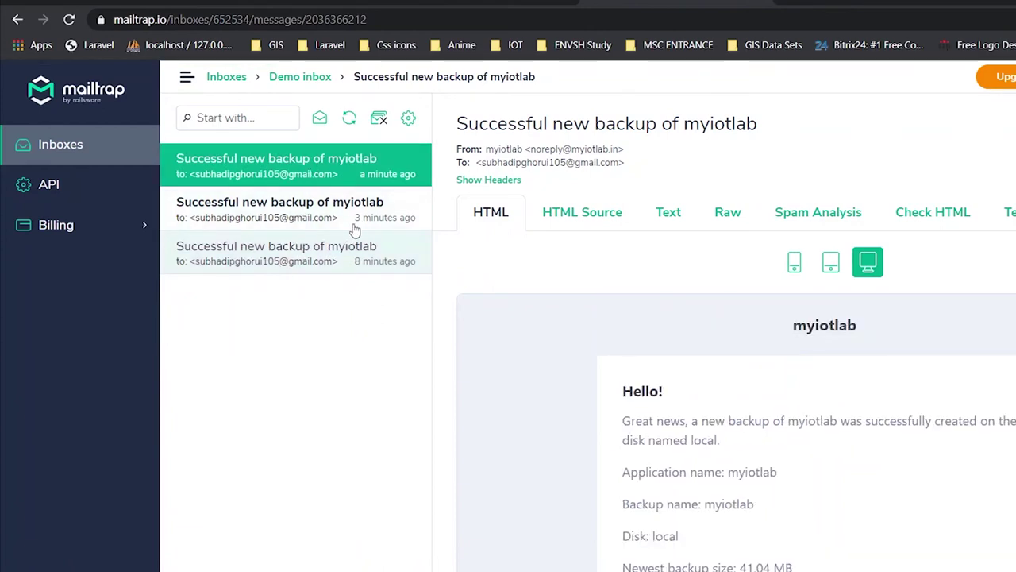
pyautogui.scroll(-3, 508, 373)
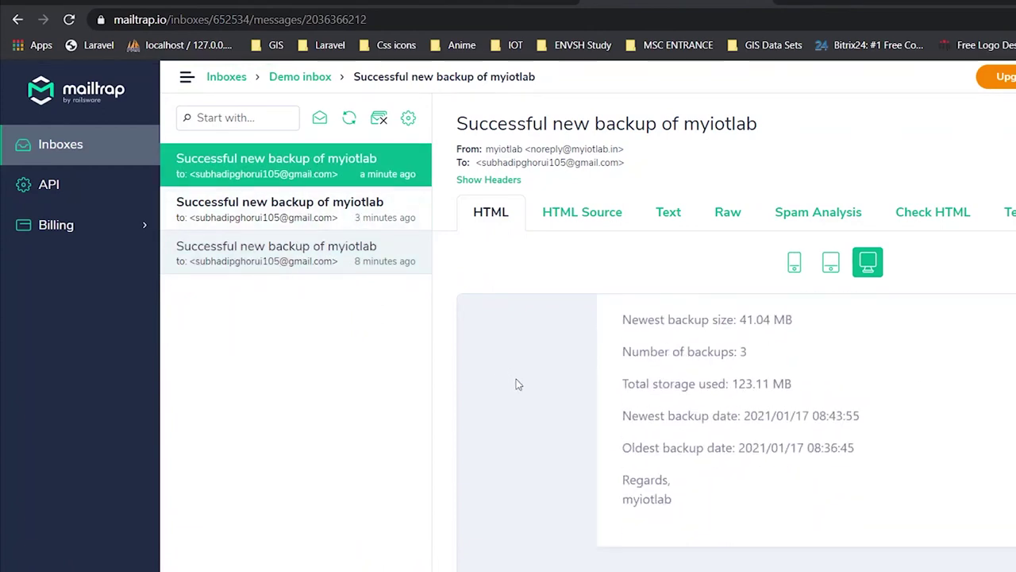
pyautogui.doubleClick(744, 350)
pyautogui.click(735, 386)
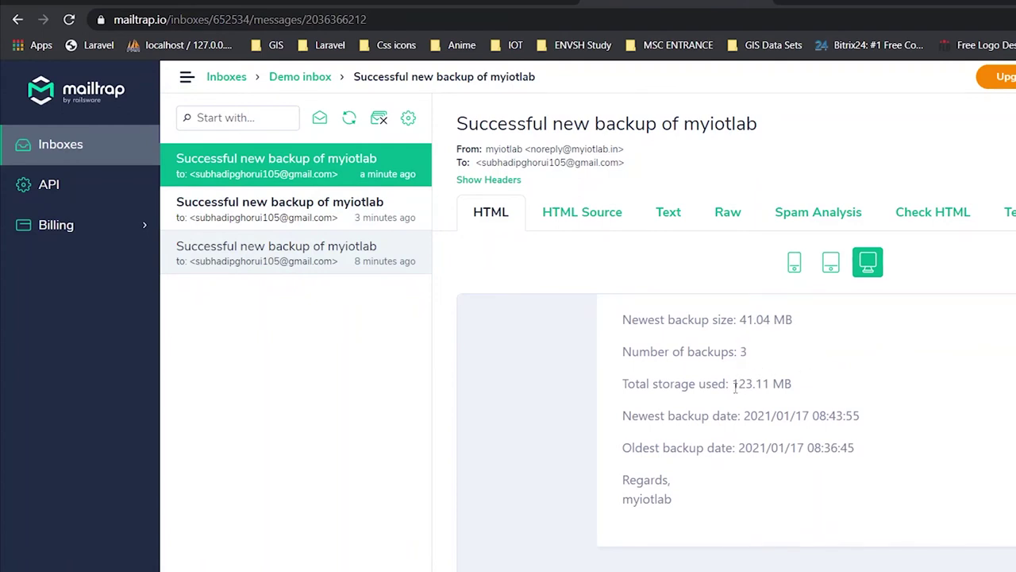
pyautogui.moveTo(733, 386); pyautogui.dragTo(771, 384)
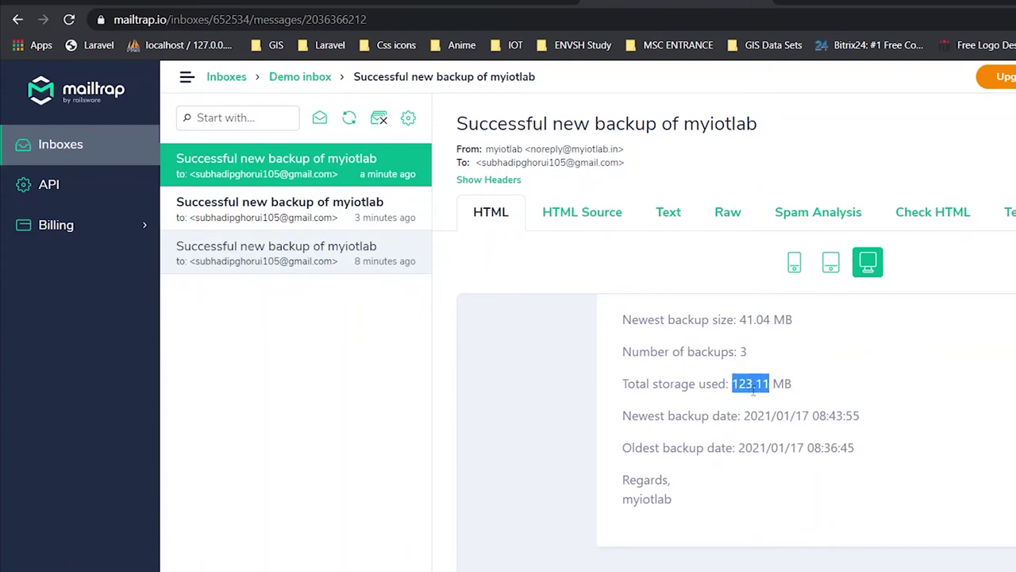
pyautogui.click(799, 393)
pyautogui.moveTo(739, 387); pyautogui.dragTo(812, 384)
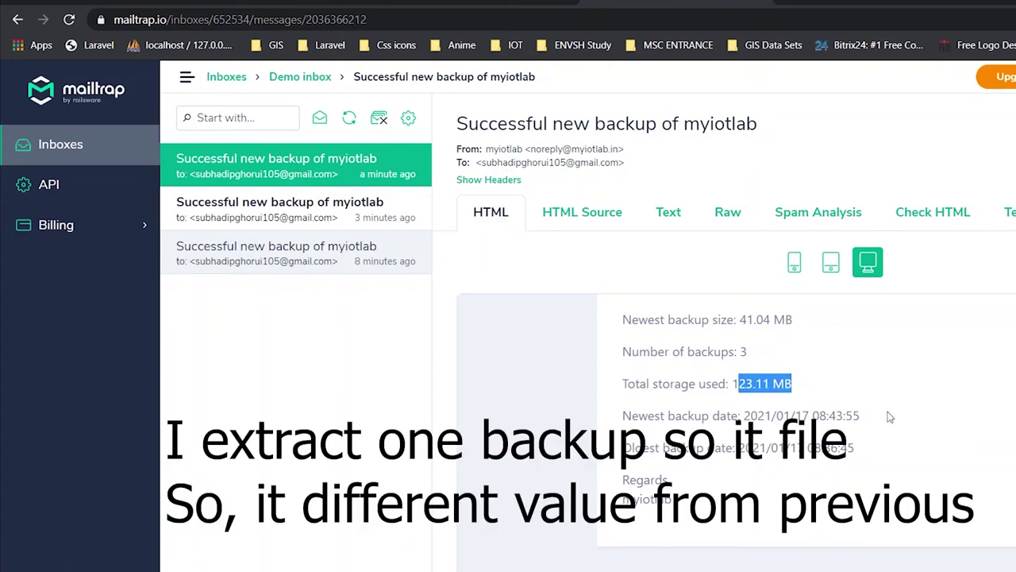
pyautogui.scroll(1, 890, 418)
pyautogui.scroll(-1, 891, 419)
pyautogui.scroll(3, 931, 403)
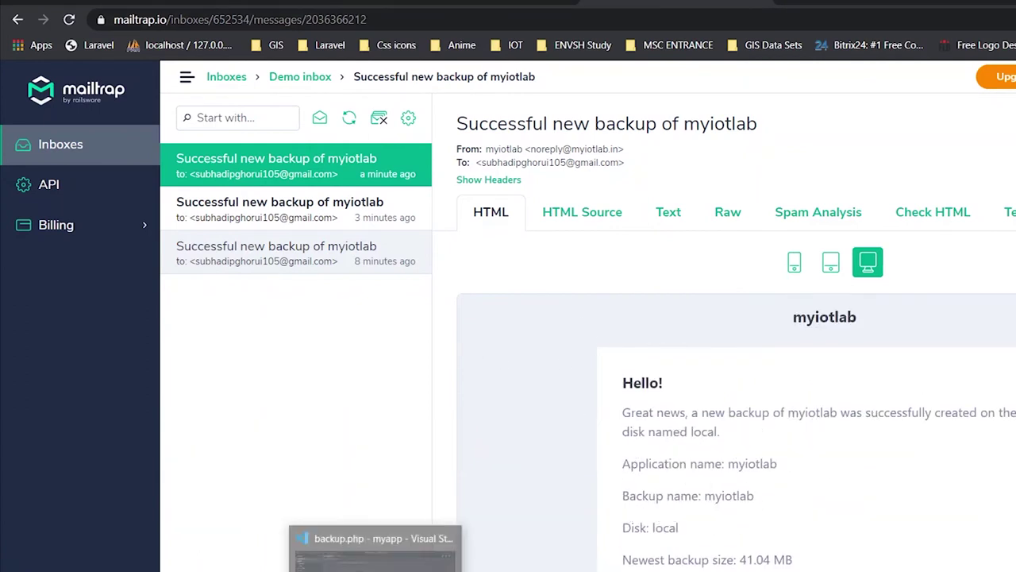
# Check the cleanup output in the Visual Studio Code terminal, then review the backup figures in Mailtrap's "Clean up of myiotlab backups successful" email.
pyautogui.click(373, 548)
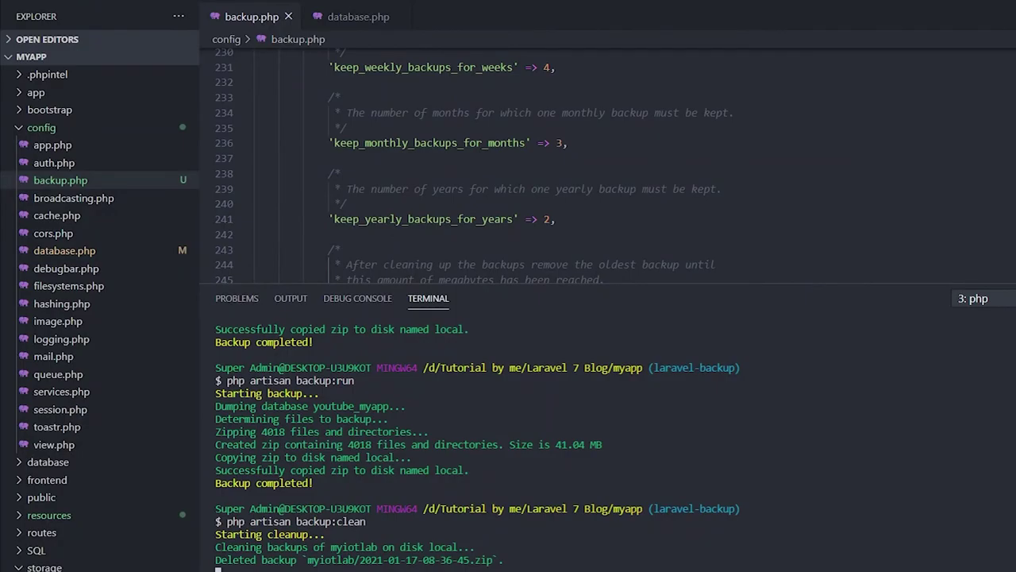
pyautogui.hotkey('alt', 'Tab')
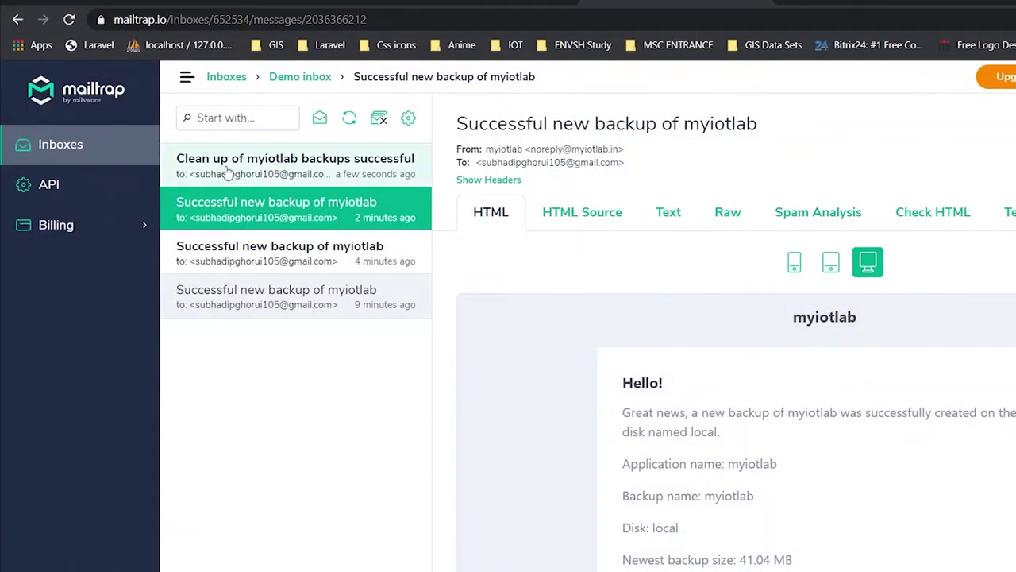
pyautogui.click(344, 171)
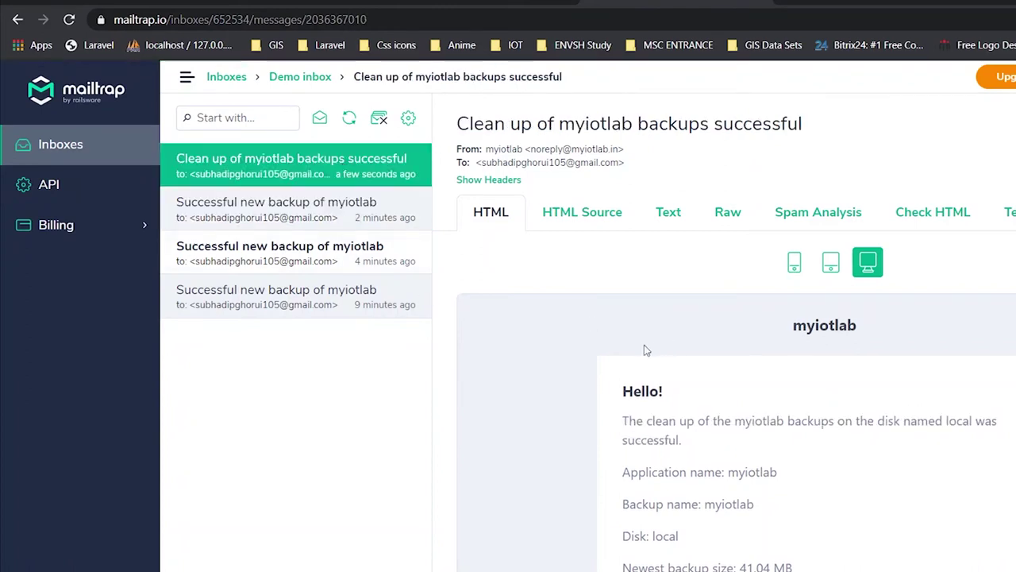
pyautogui.scroll(-1, 627, 350)
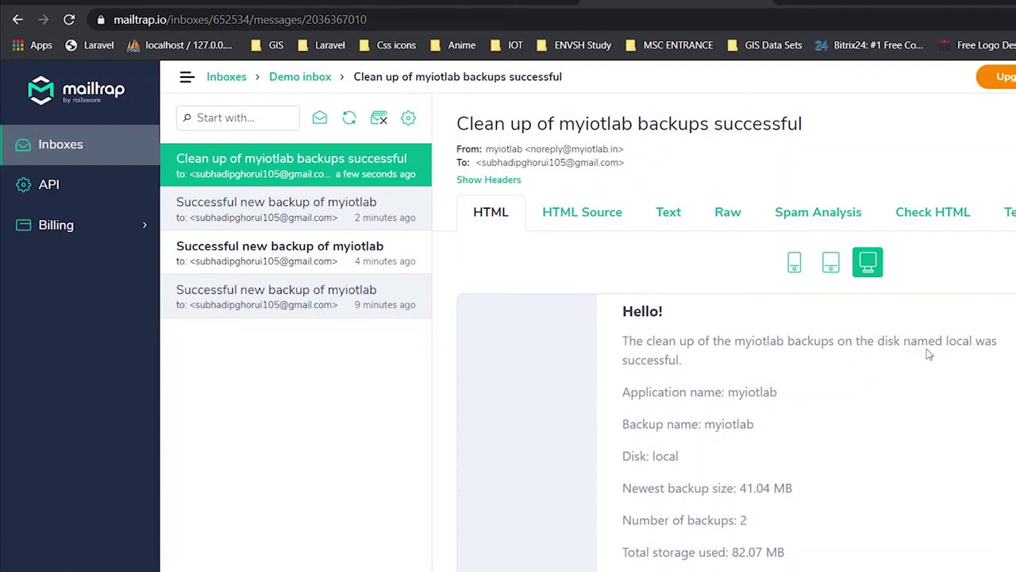
pyautogui.scroll(-1, 773, 362)
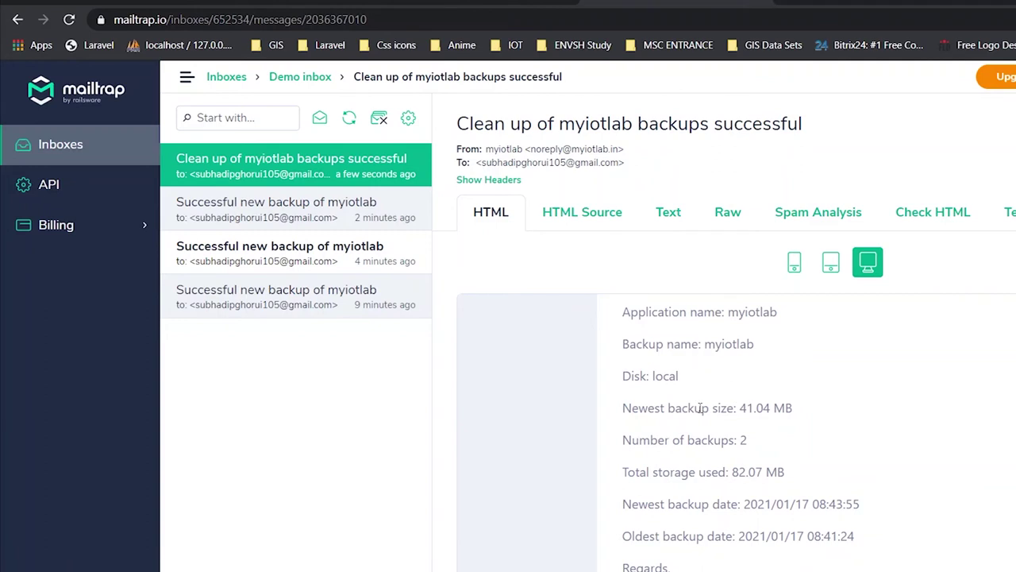
pyautogui.moveTo(740, 408); pyautogui.dragTo(785, 408)
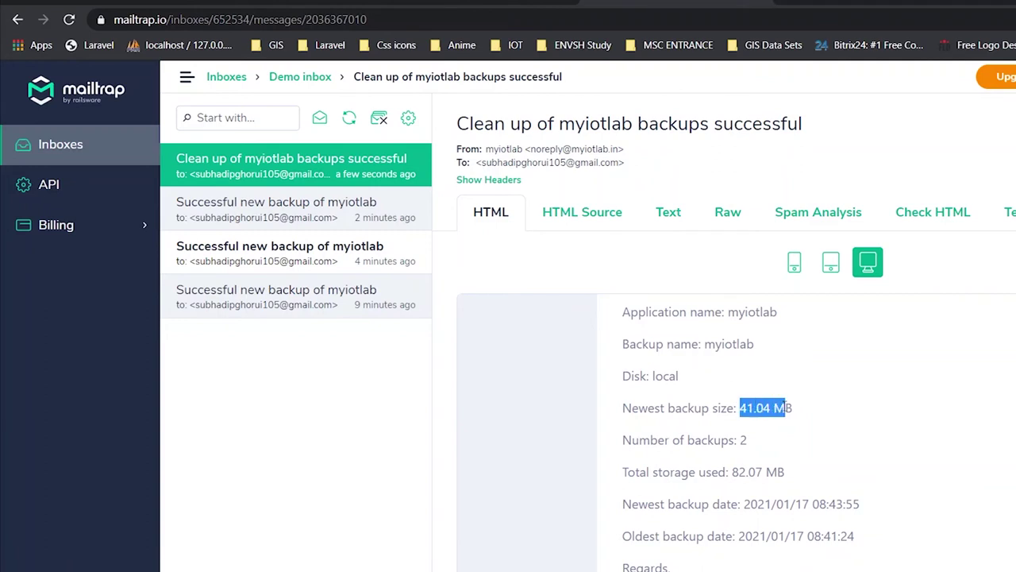
pyautogui.click(819, 410)
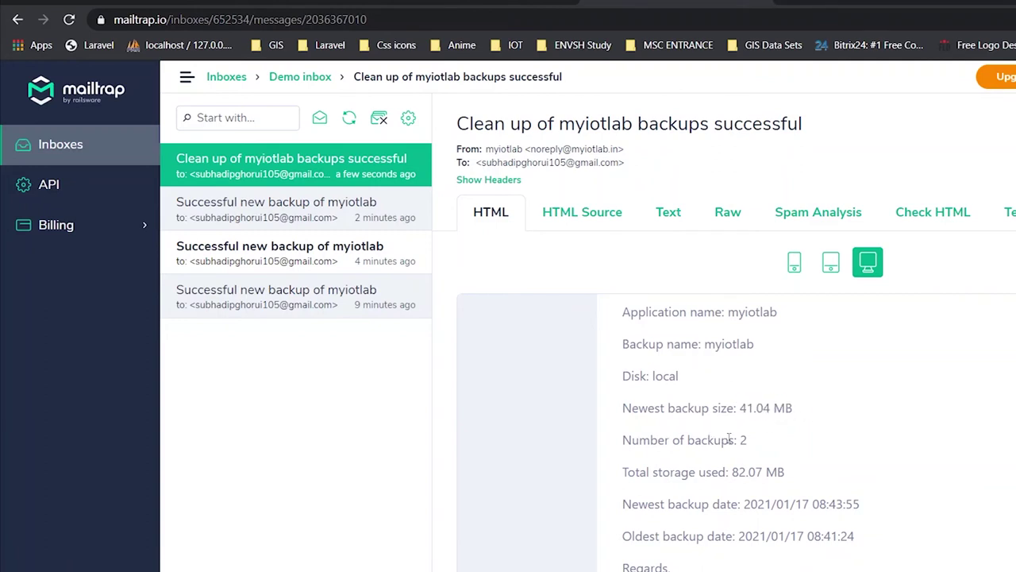
pyautogui.moveTo(739, 440); pyautogui.dragTo(798, 444)
pyautogui.moveTo(732, 473); pyautogui.dragTo(805, 477)
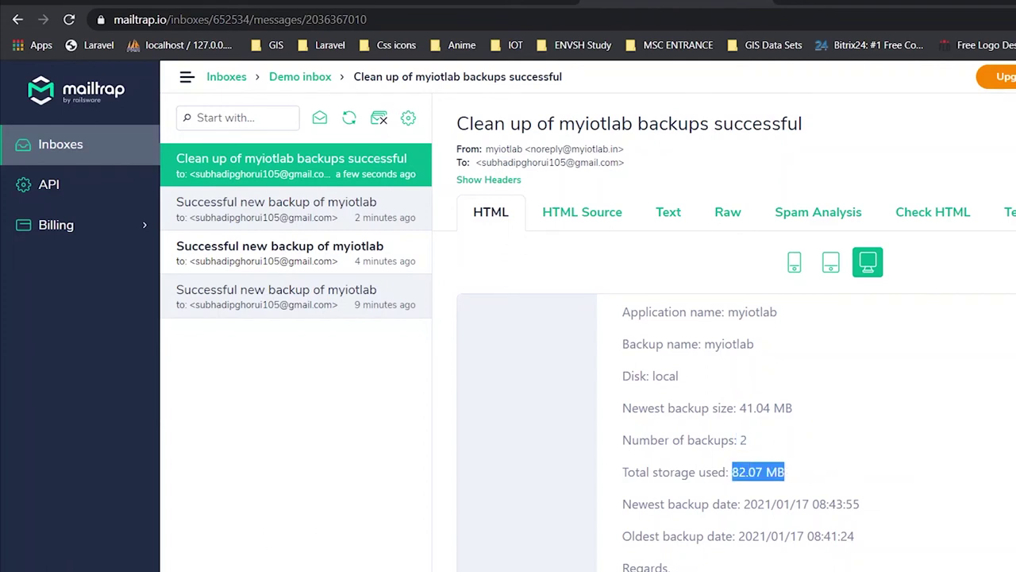
# Switch to File Explorer and open the myiotlab folder in storage/app to check the remaining backup archives.
pyautogui.hotkey('alt', 'Tab')
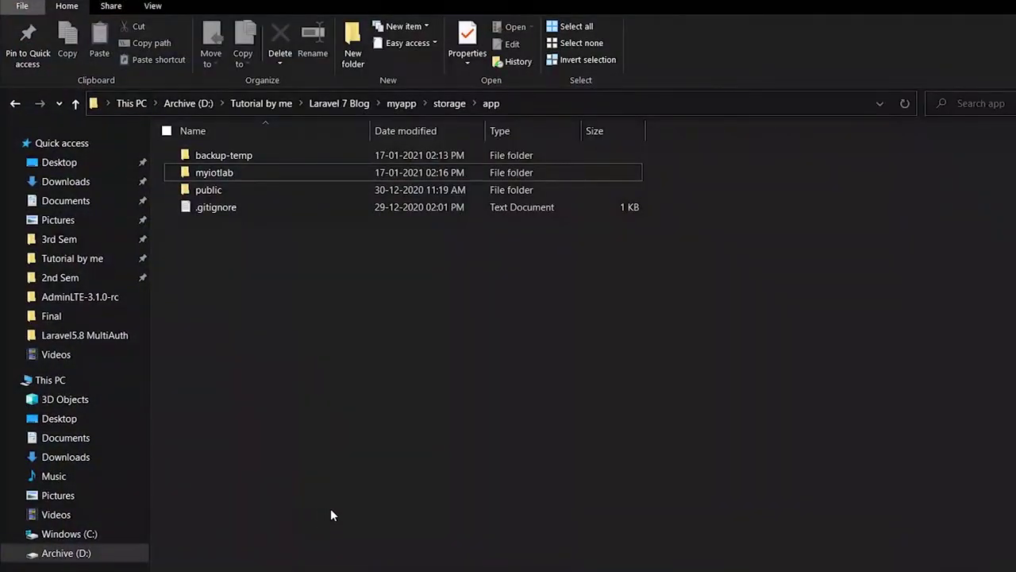
pyautogui.doubleClick(211, 171)
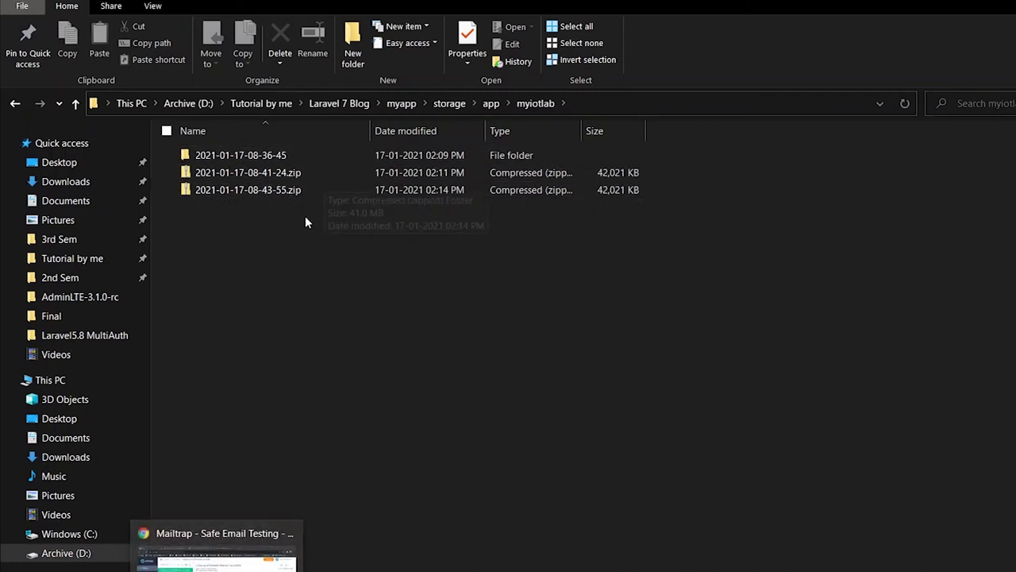
# Return to Visual Studio Code, shrink the terminal to enlarge the editor, and close every open file except config/backup.php.
pyautogui.hotkey('alt', 'Tab')
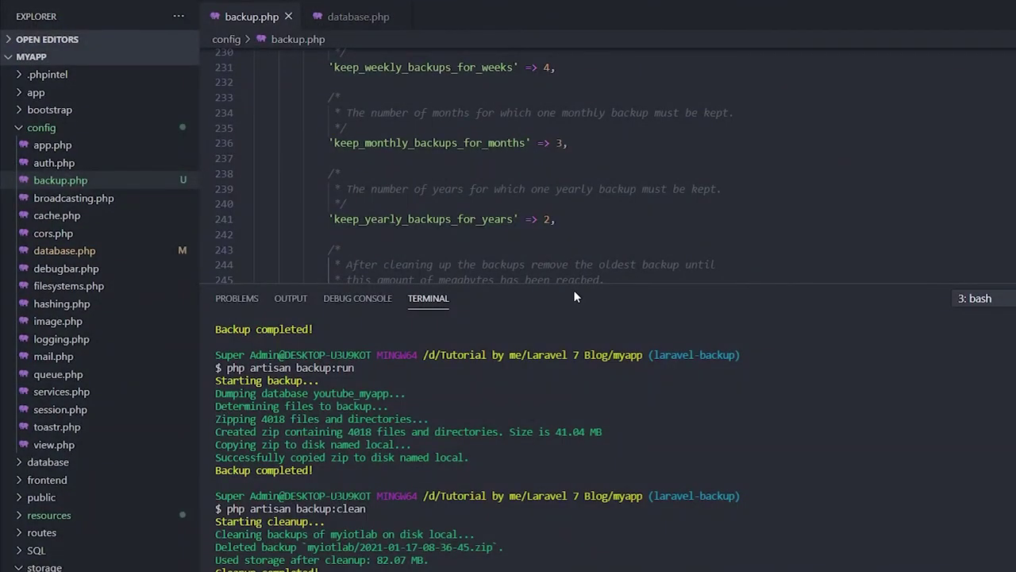
pyautogui.moveTo(575, 285); pyautogui.dragTo(505, 492)
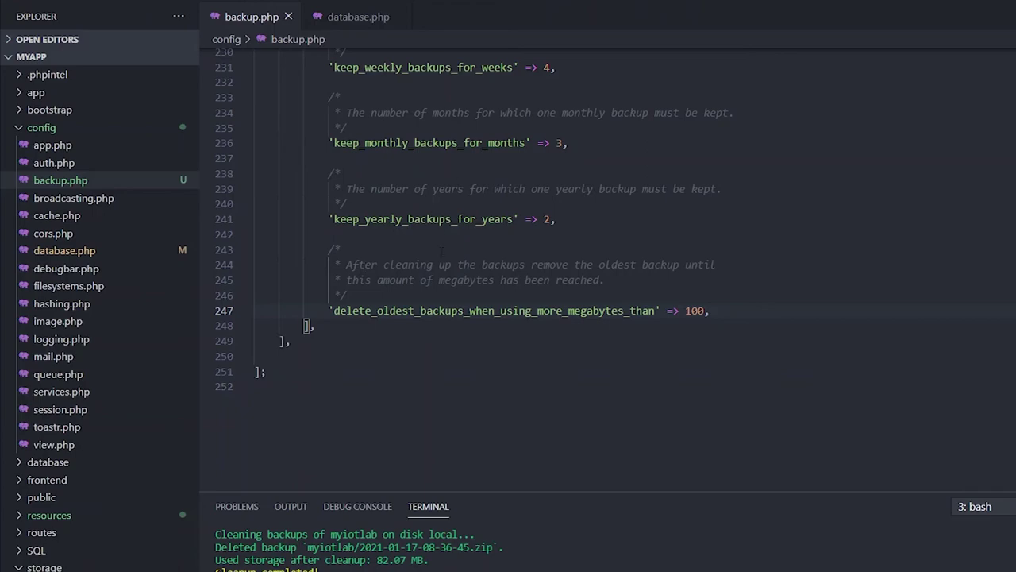
pyautogui.scroll(10, 442, 251)
pyautogui.click(52, 141)
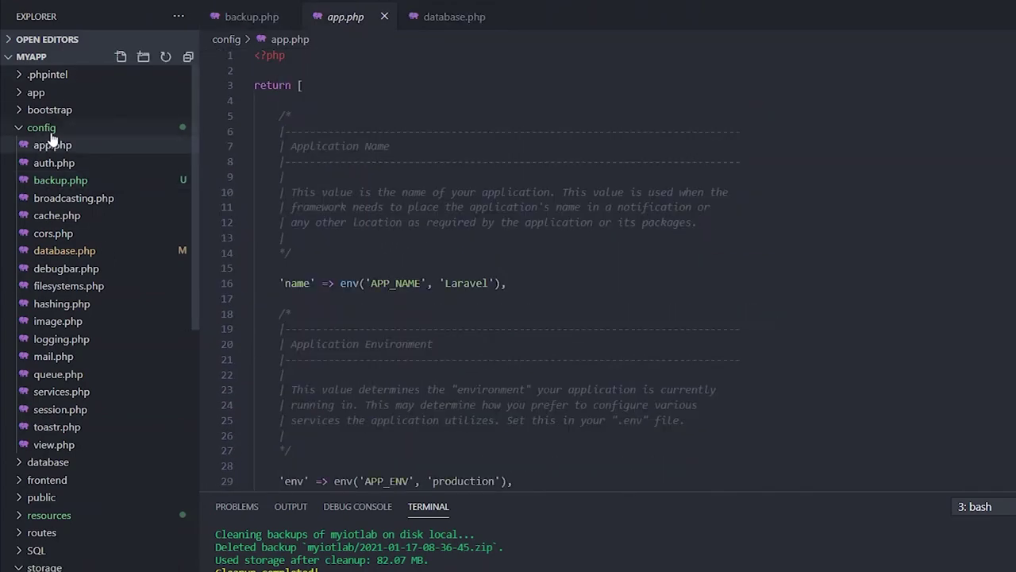
pyautogui.click(49, 129)
pyautogui.click(44, 251)
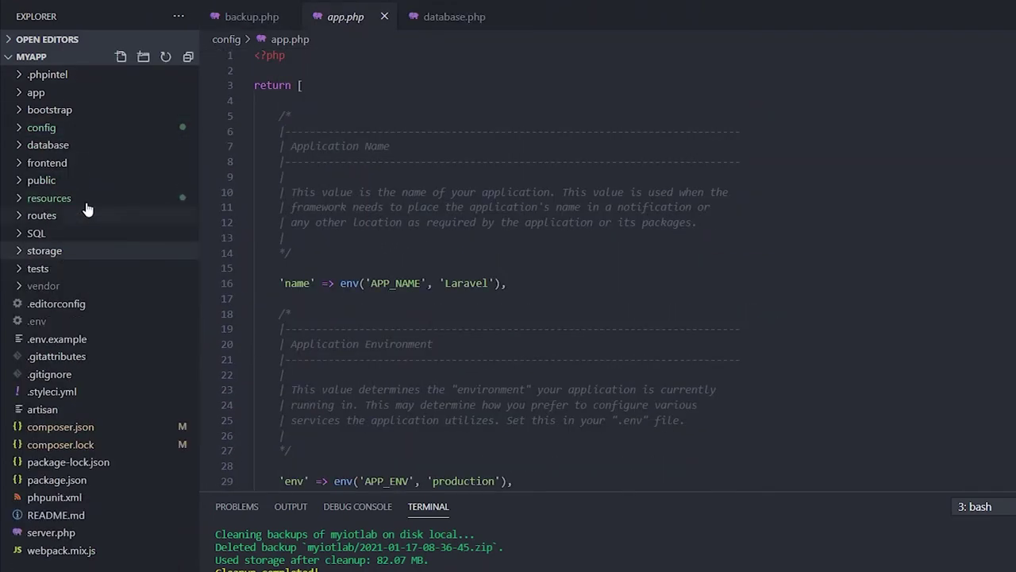
pyautogui.click(62, 94)
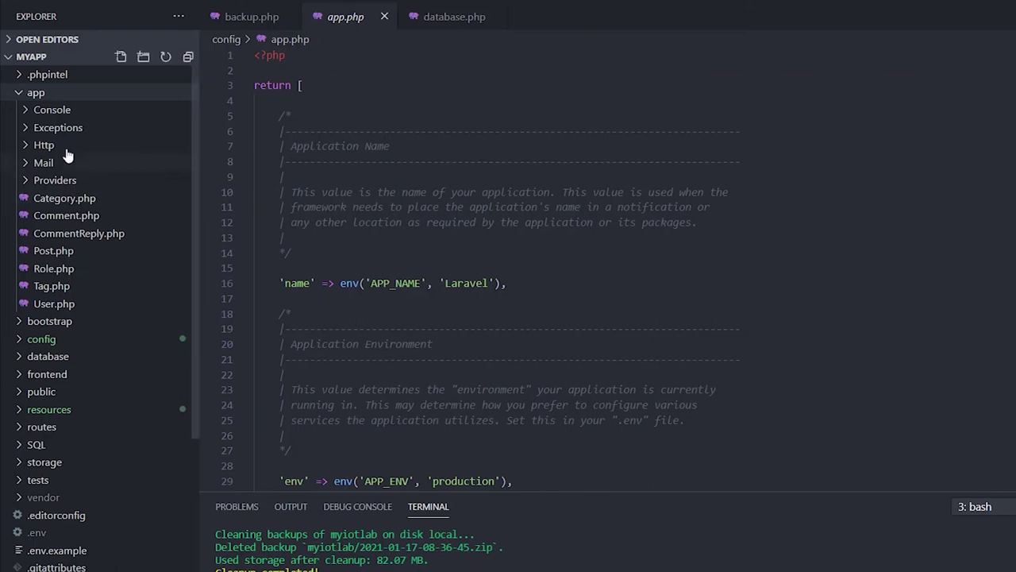
pyautogui.click(384, 16)
pyautogui.click(397, 16)
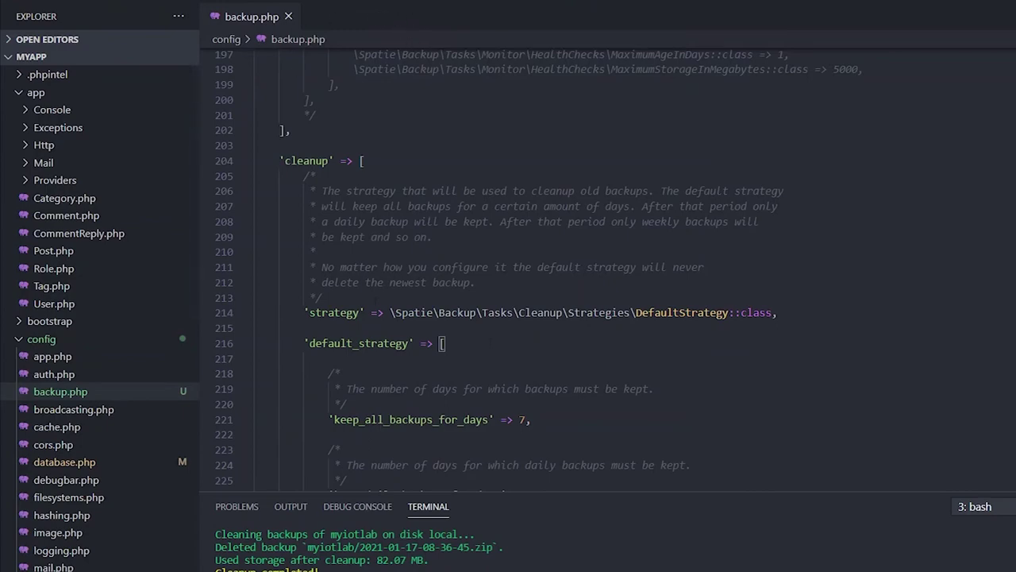
# In config/backup.php, set delete_oldest_backups_when_using_more_megabytes_than to 400 and save the file.
pyautogui.scroll(-10, 518, 348)
pyautogui.click(417, 285)
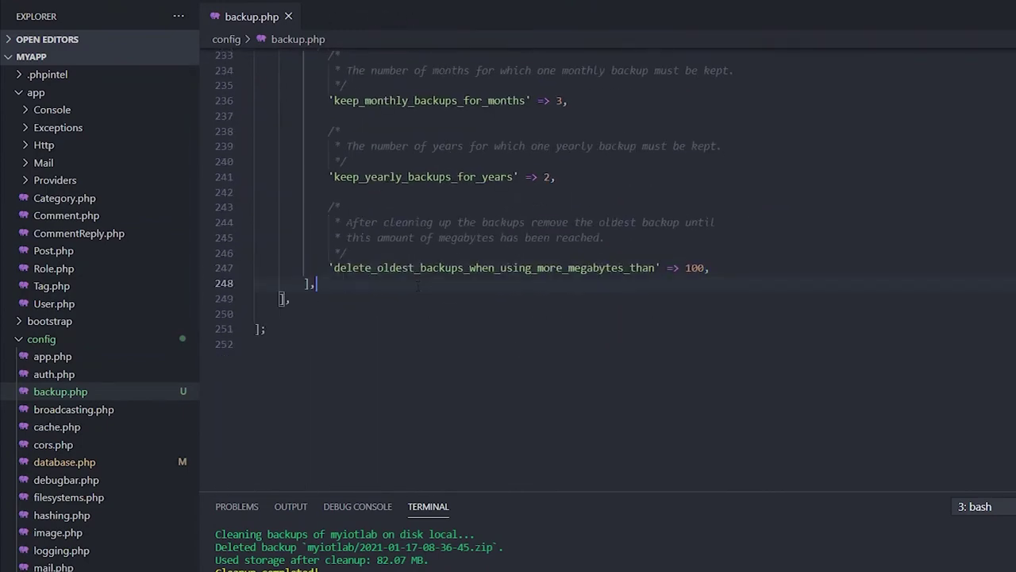
pyautogui.click(690, 267)
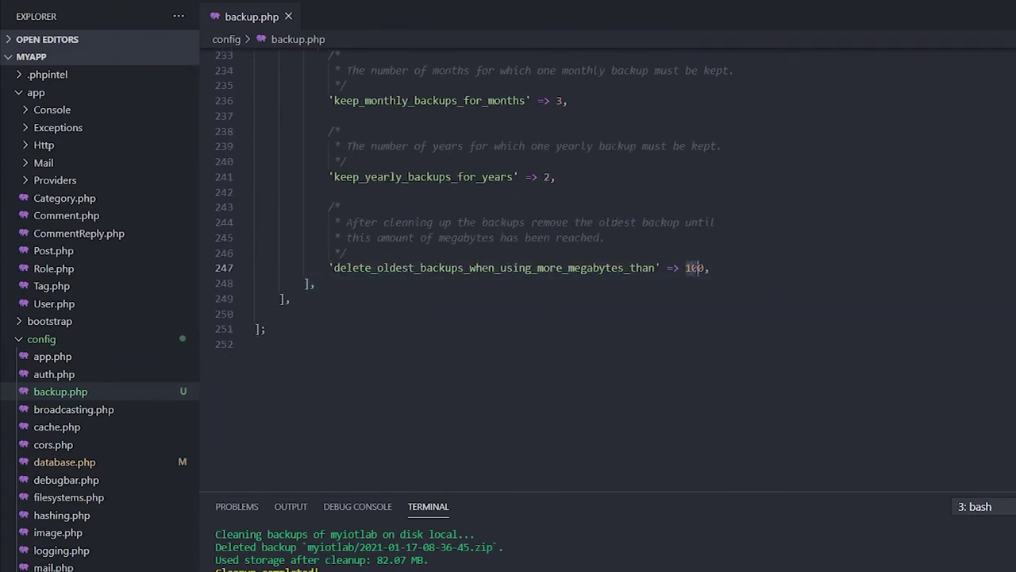
pyautogui.press('BackSpace')
pyautogui.write('4')
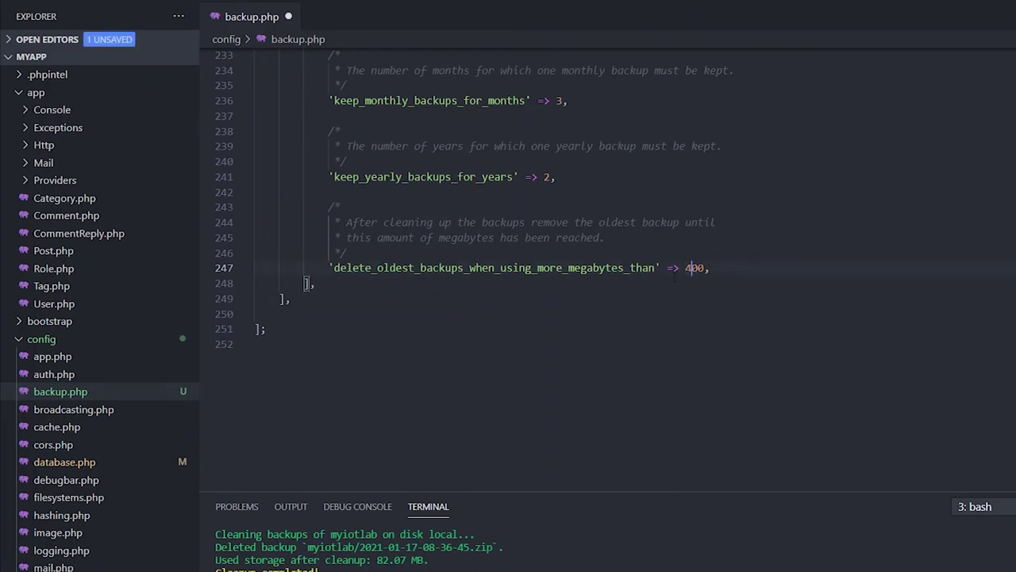
pyautogui.hotkey('ctrl', 's')
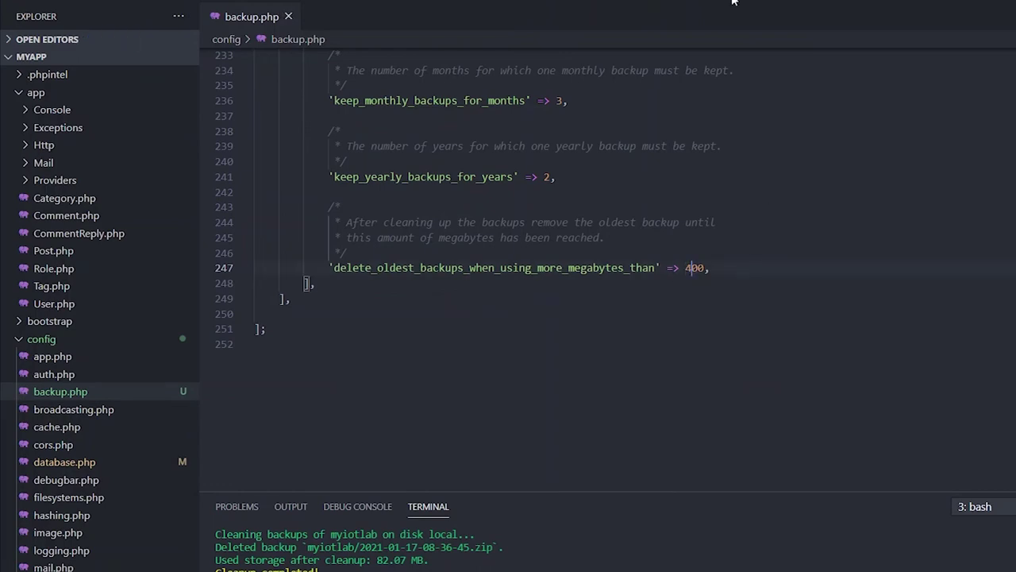
# Collapse the project's folders, open app/Console/Kernel.php, and select the schedule function's name.
pyautogui.click(188, 56)
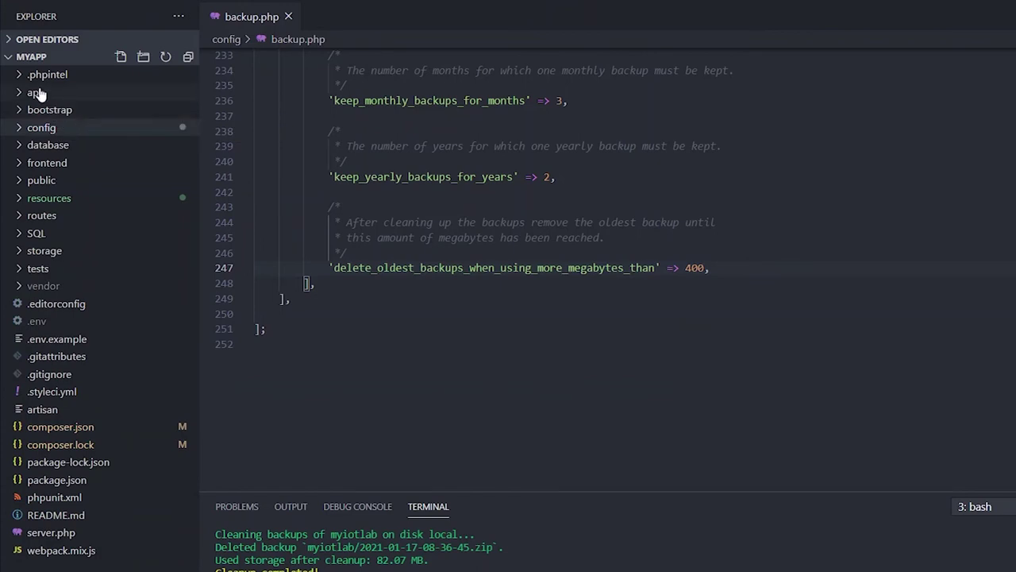
pyautogui.click(36, 92)
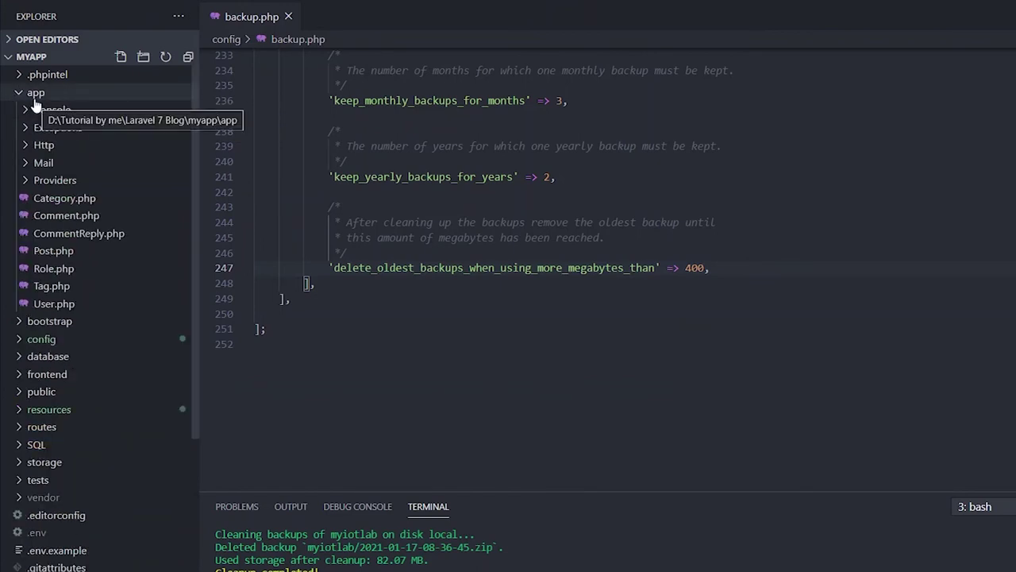
pyautogui.click(52, 110)
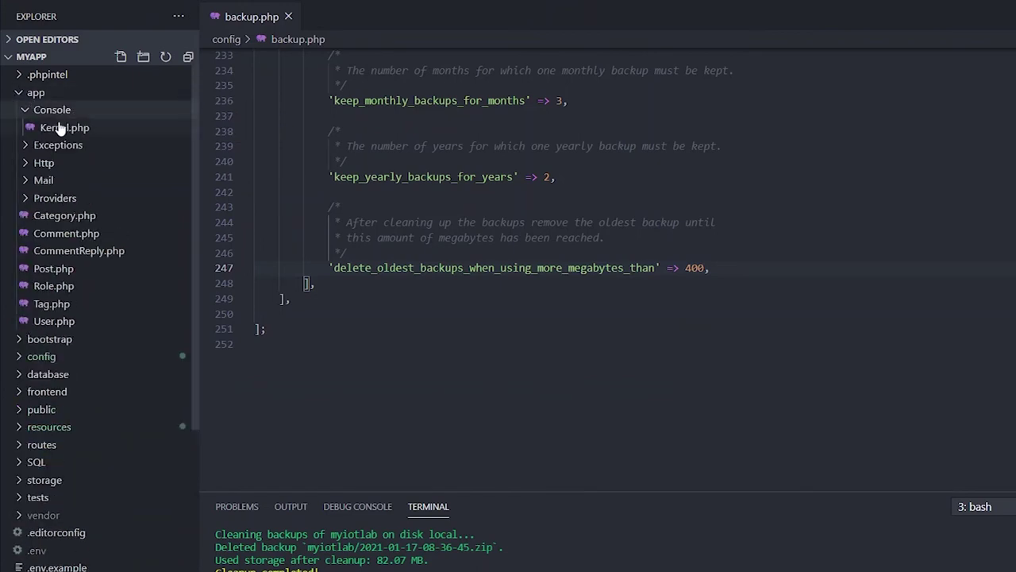
pyautogui.click(41, 162)
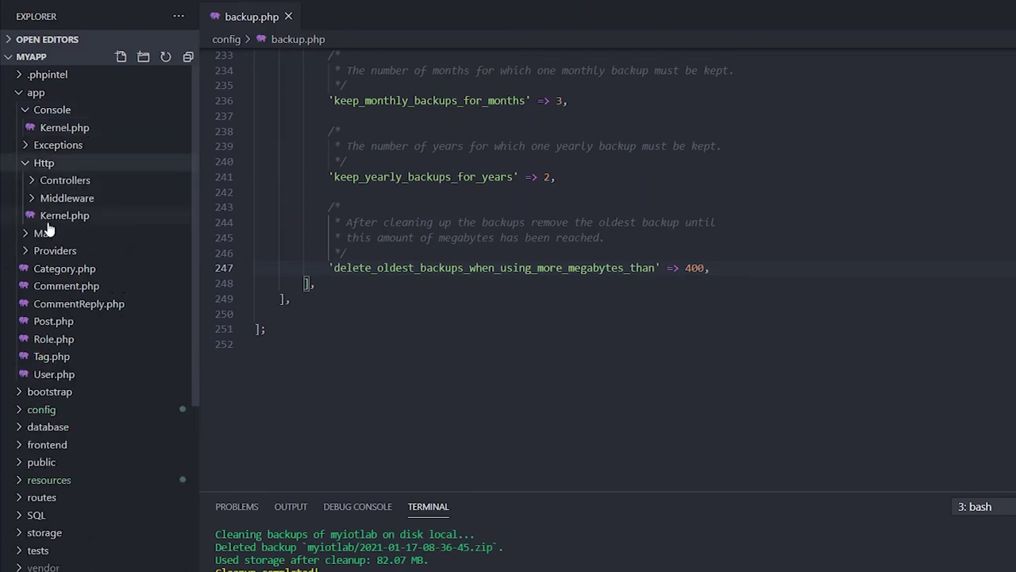
pyautogui.click(44, 163)
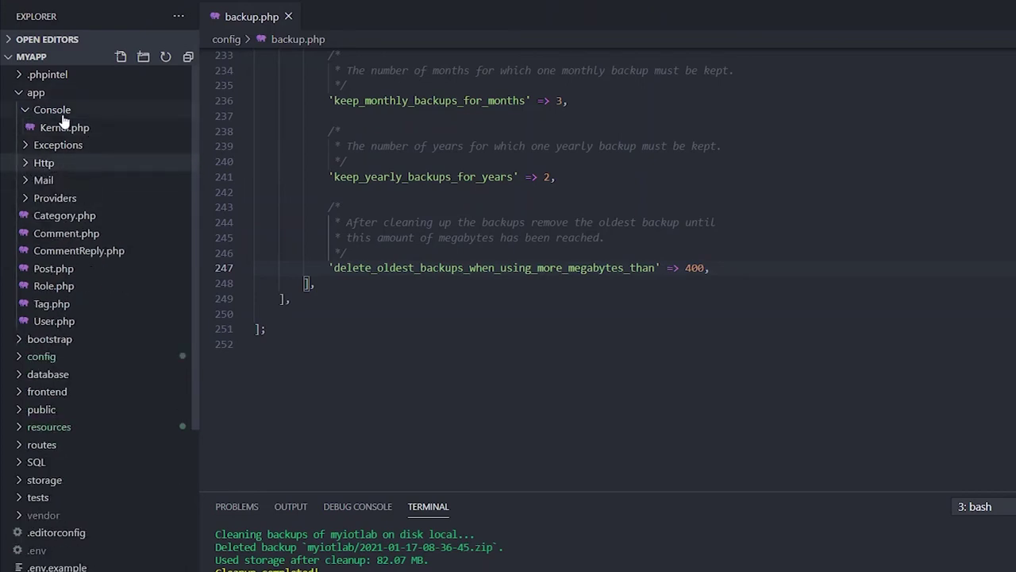
pyautogui.click(64, 129)
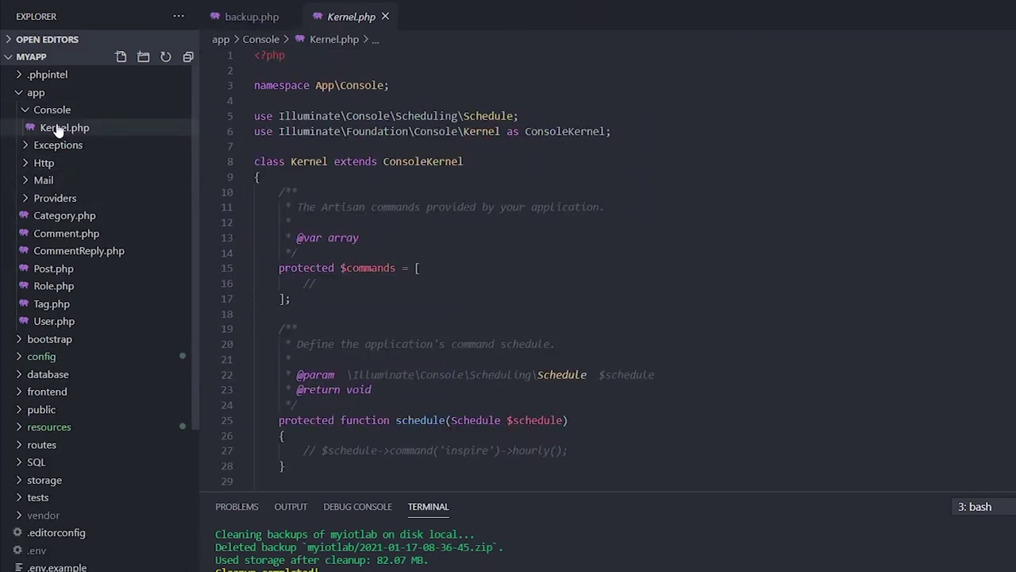
pyautogui.scroll(-1, 508, 262)
pyautogui.scroll(-3, 305, 326)
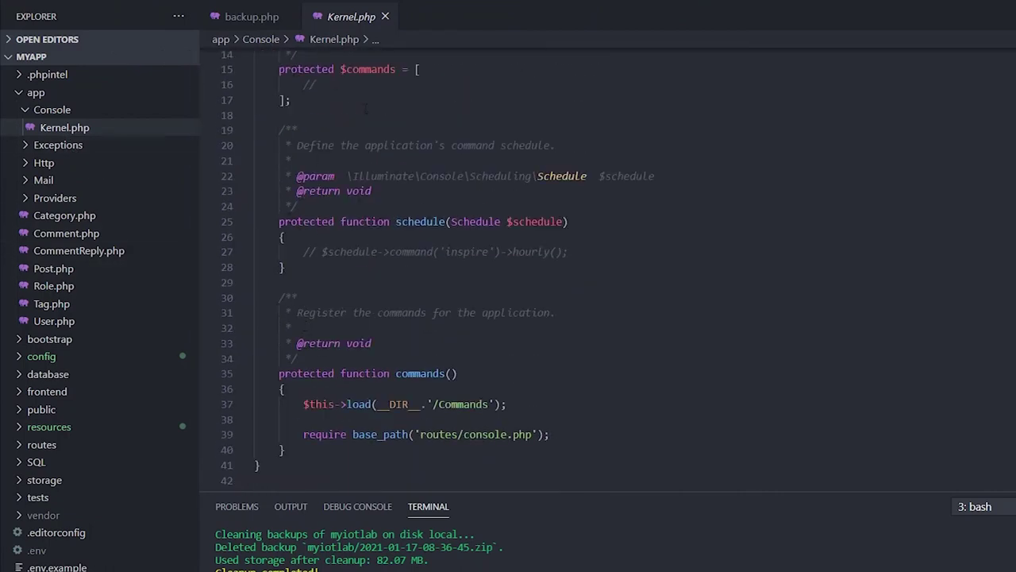
pyautogui.moveTo(420, 222)
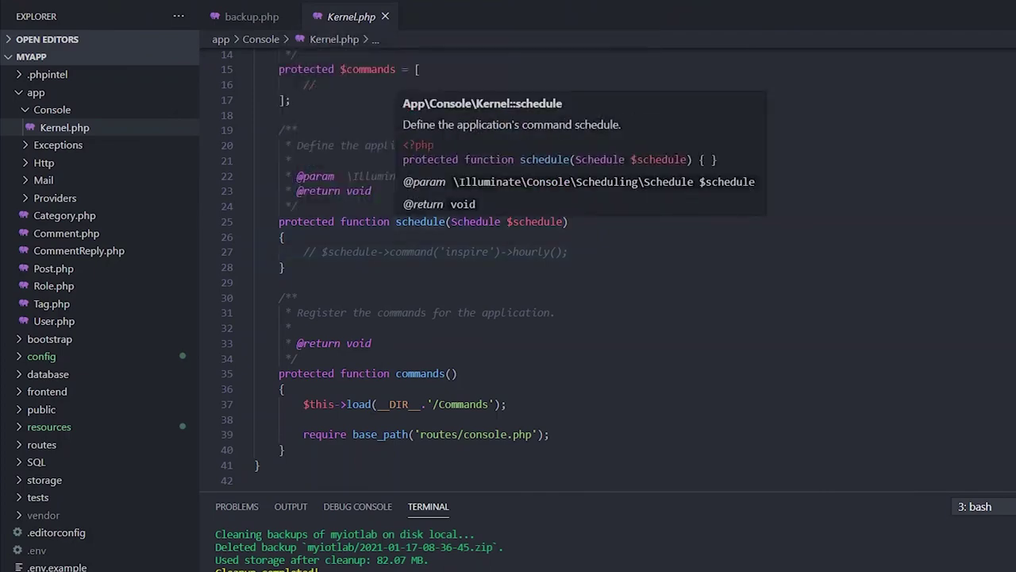
pyautogui.click(416, 224)
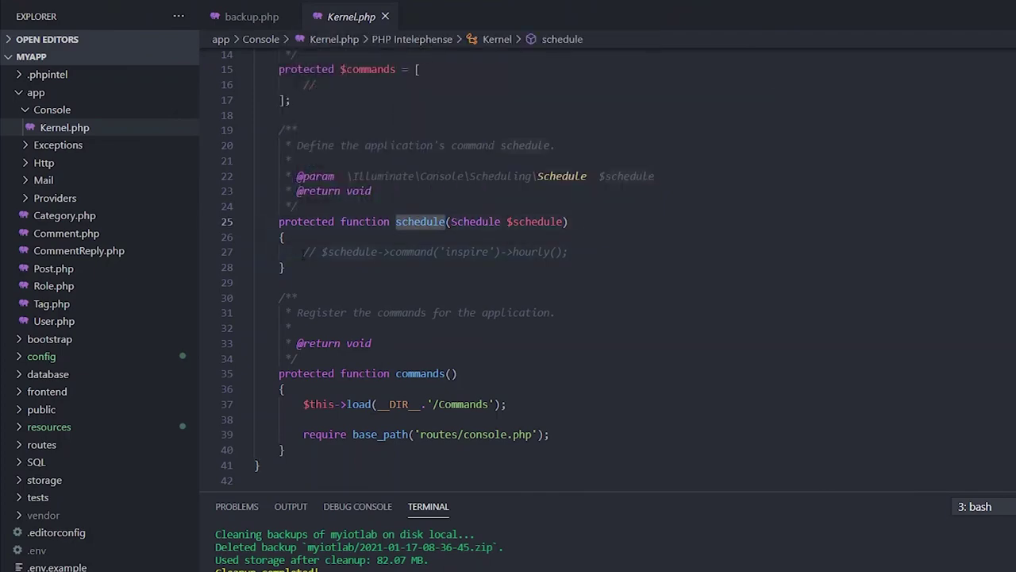
# Uncomment the hourly inspire command inside the schedule function of Kernel.php and save the file.
pyautogui.moveTo(304, 253); pyautogui.dragTo(569, 253)
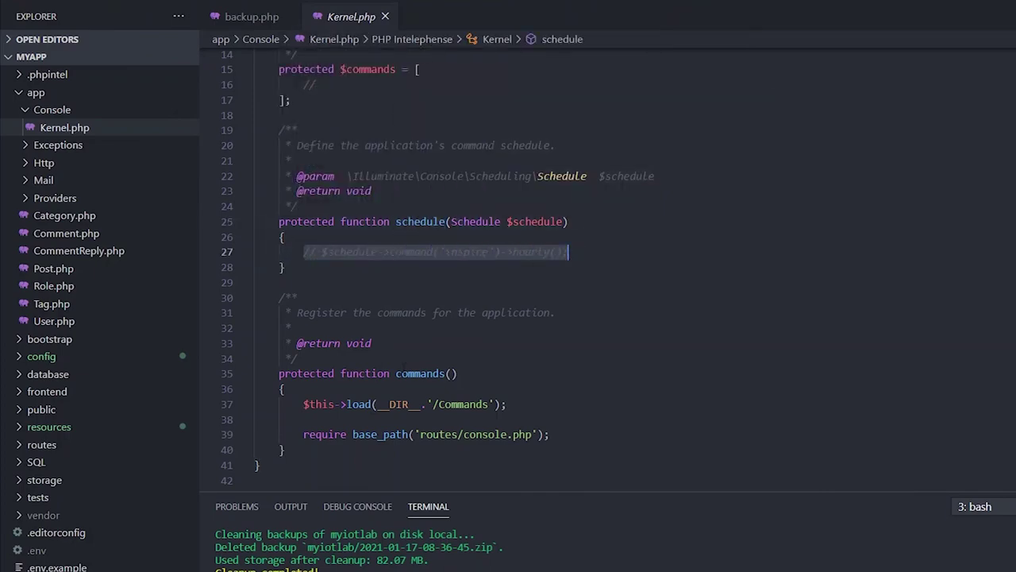
pyautogui.scroll(-2, 404, 366)
pyautogui.scroll(3, 384, 324)
pyautogui.click(573, 304)
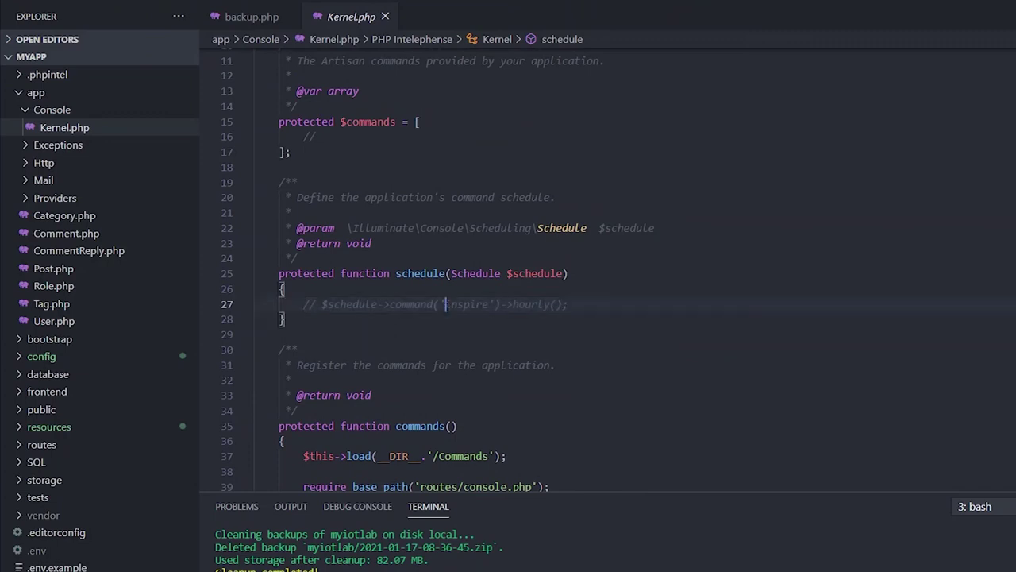
pyautogui.hotkey('ctrl', '/')
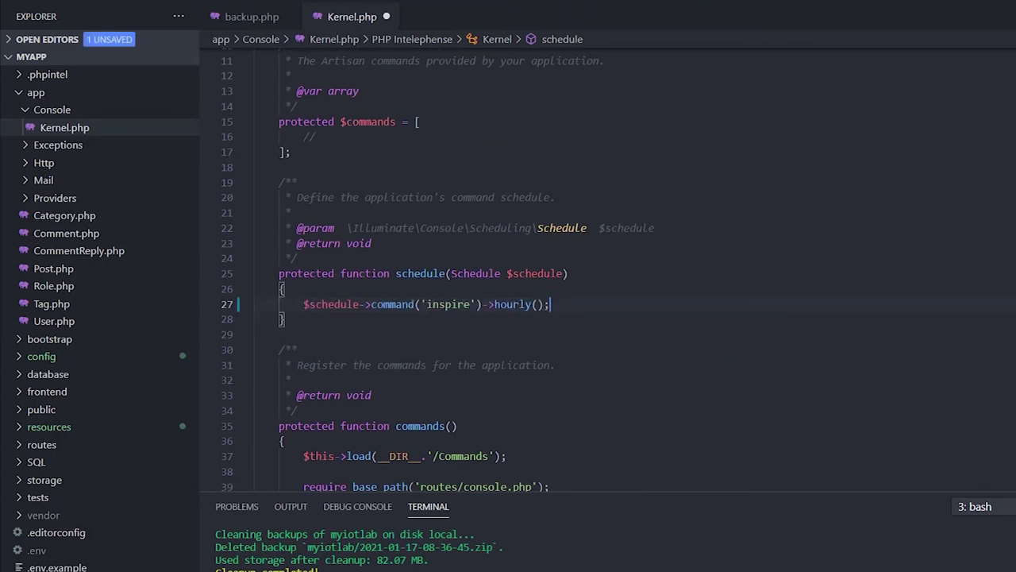
pyautogui.hotkey('ctrl', 's')
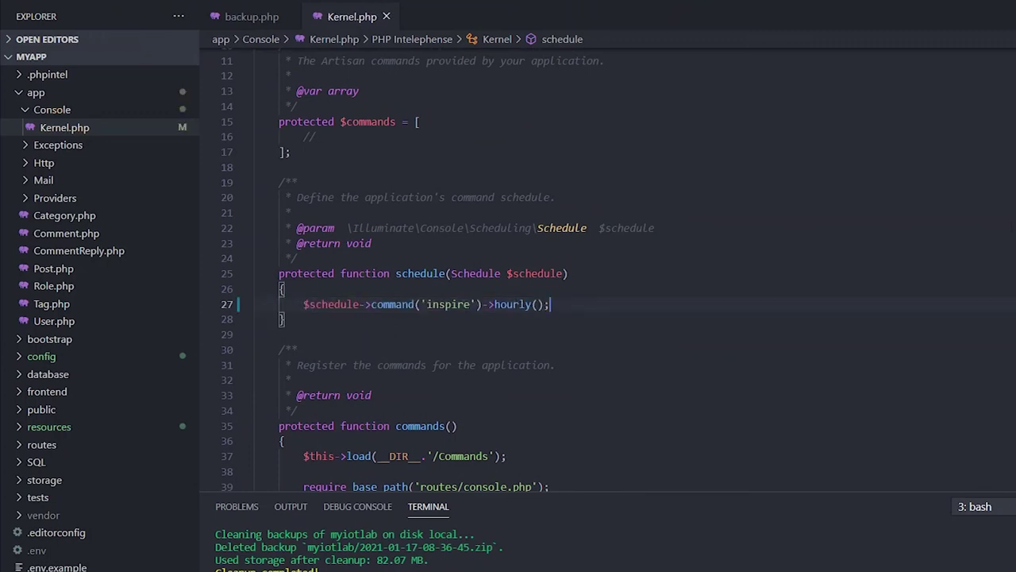
# Insert a comment line beginning "// php art" above the inspire command in the schedule function.
pyautogui.click(291, 380)
pyautogui.doubleClick(448, 304)
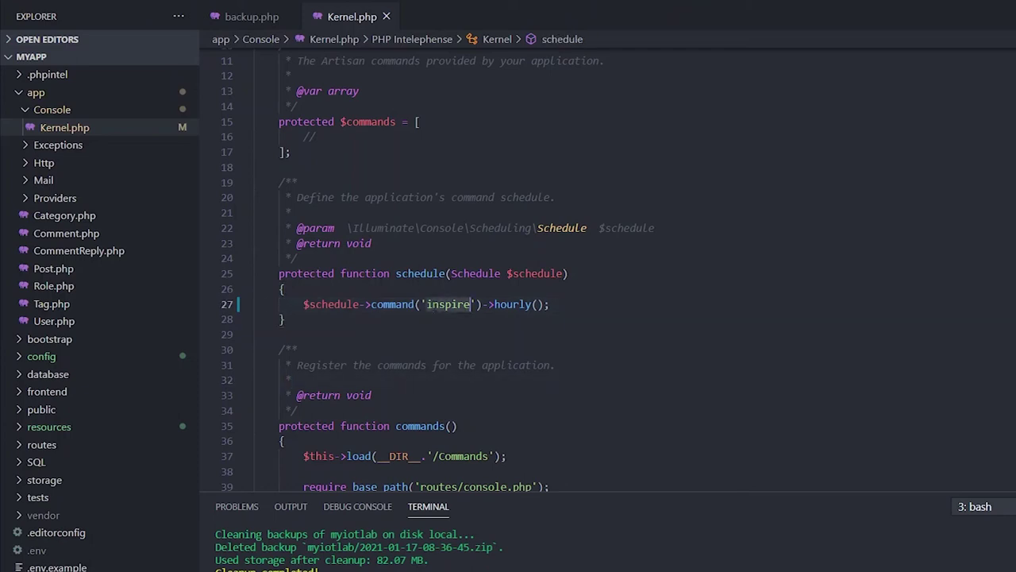
pyautogui.click(349, 289)
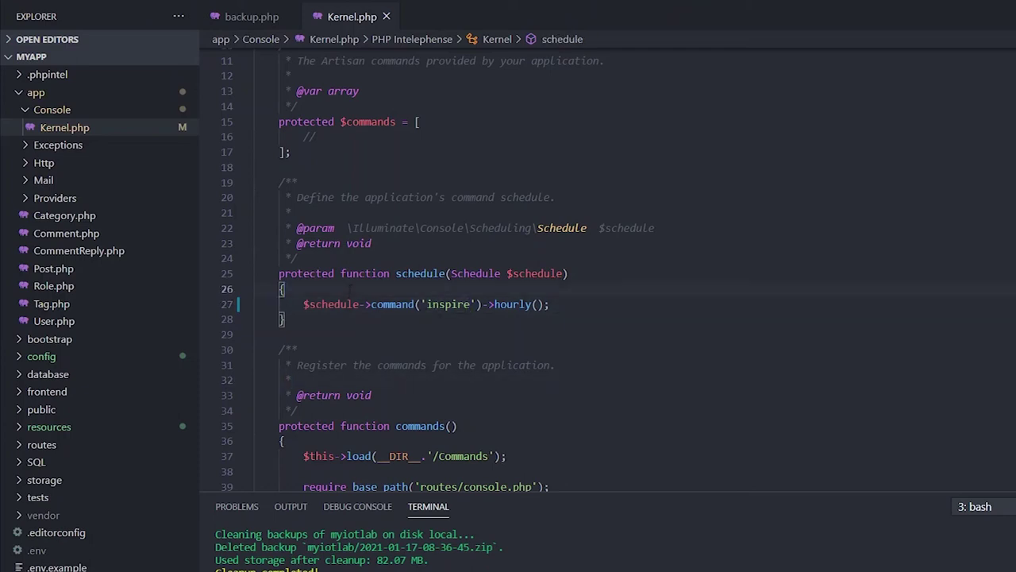
pyautogui.press('Return')
pyautogui.write('// php art')
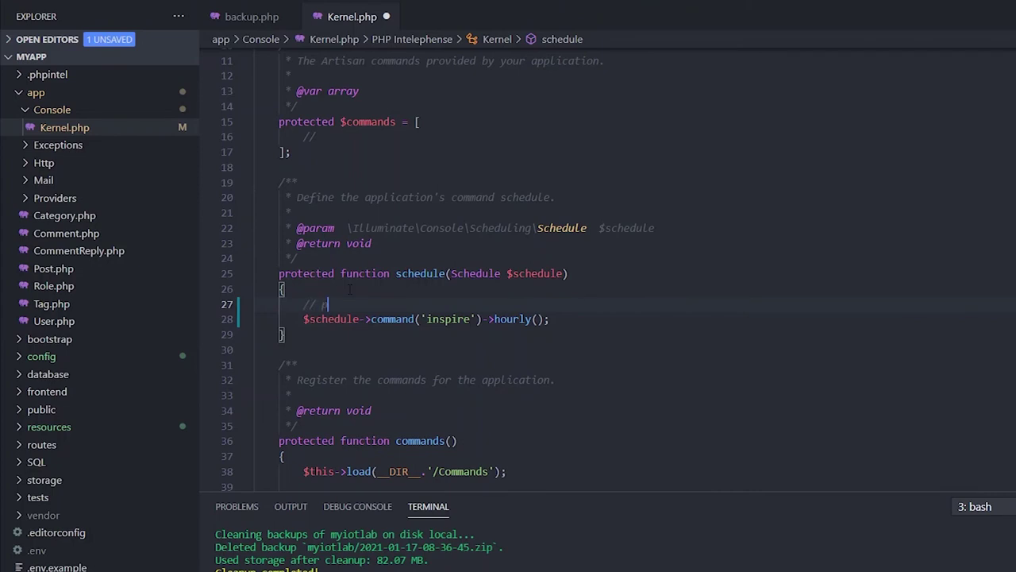